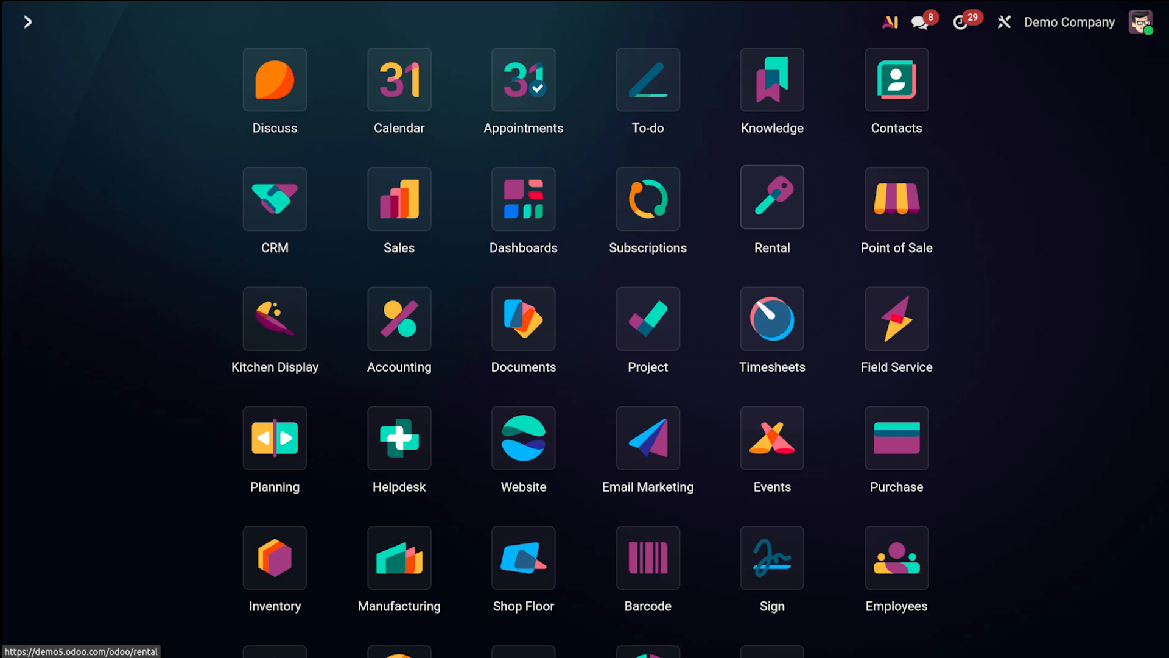
- Open the Purchase app and create a new request for quotation
type("p")
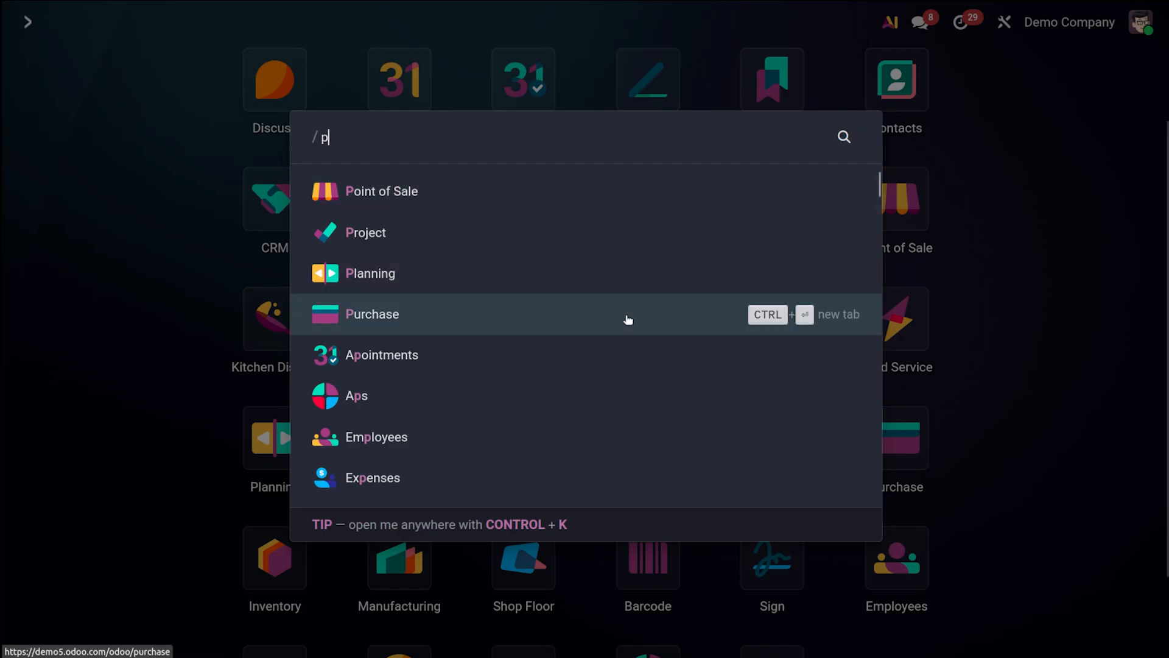
left_click(458, 330)
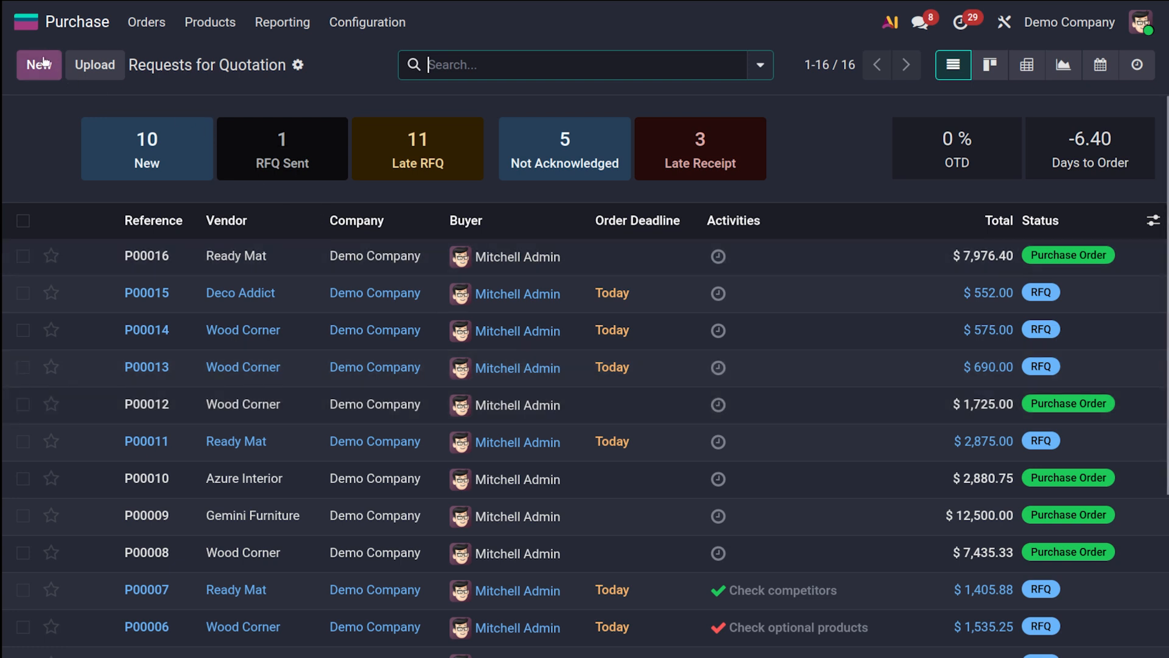
left_click(48, 59)
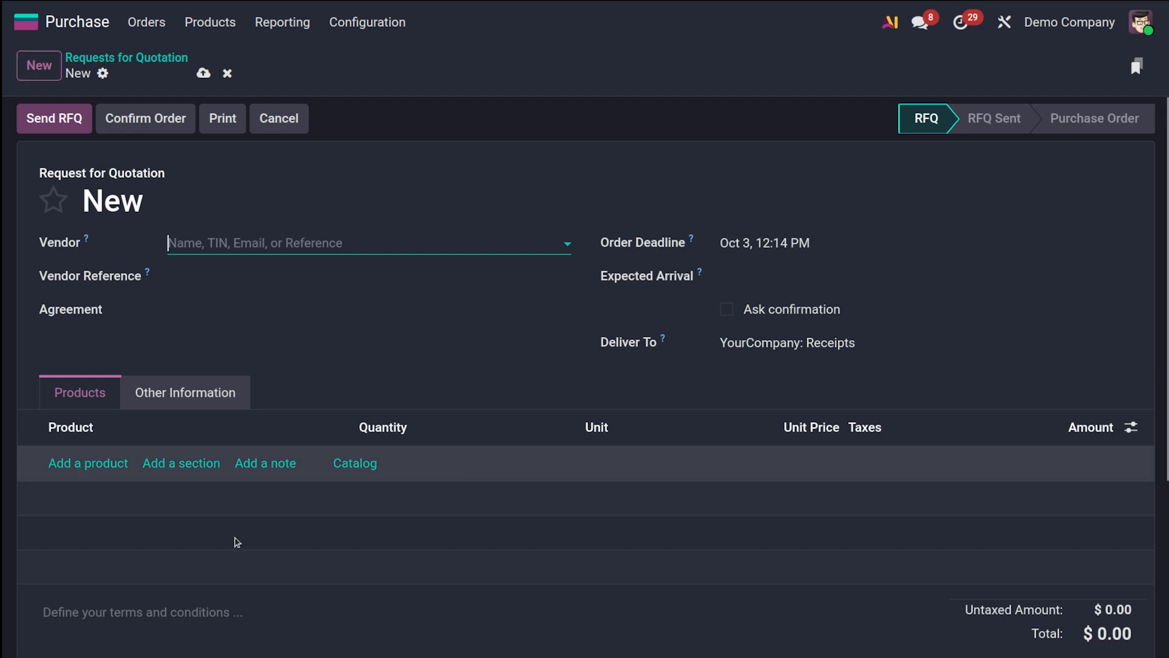
scroll(235, 637, "down", 4)
scroll(235, 637, "up", 4)
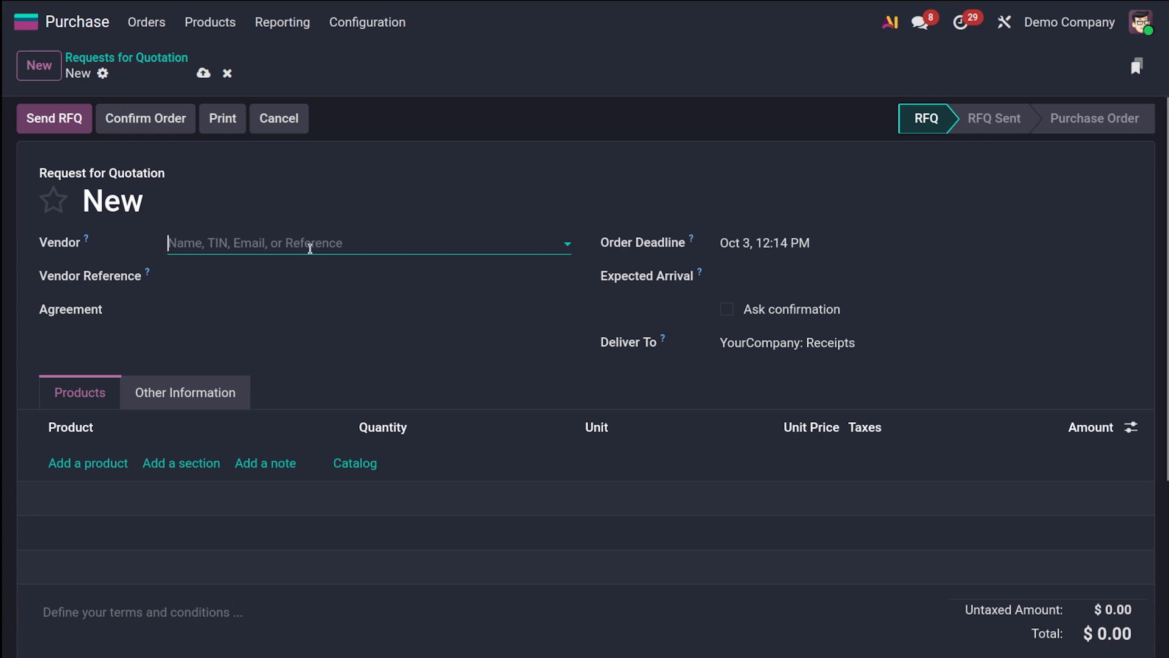
- Set the request's vendor to Gemini Furniture and check which purchase agreements can be selected
left_click(309, 247)
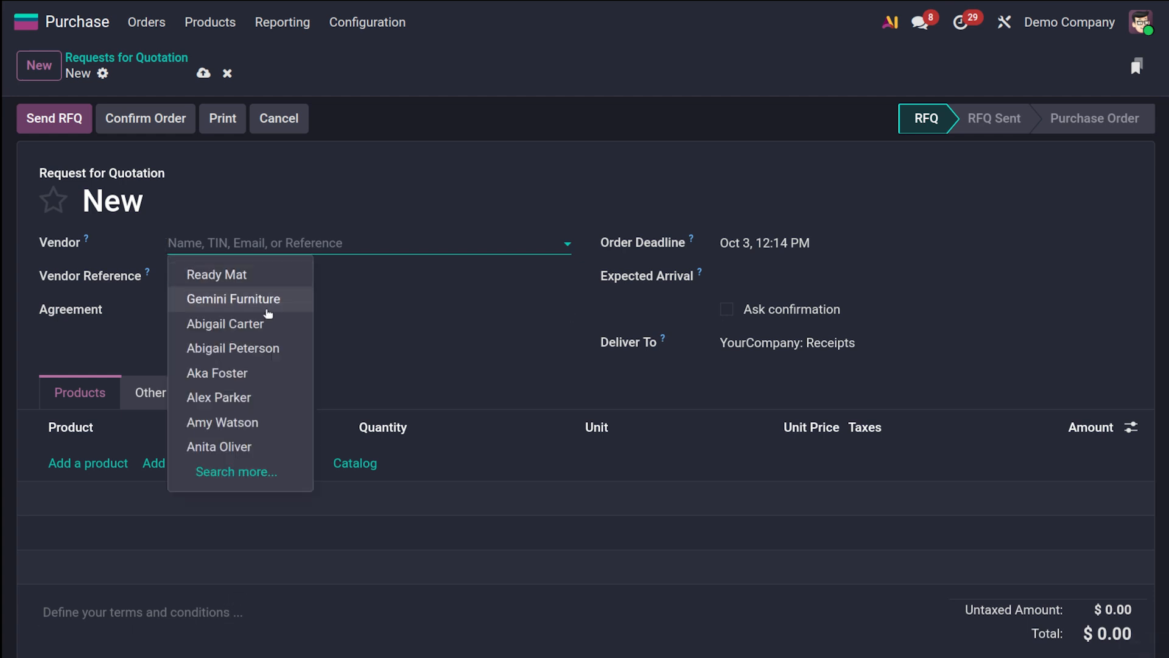
left_click(272, 298)
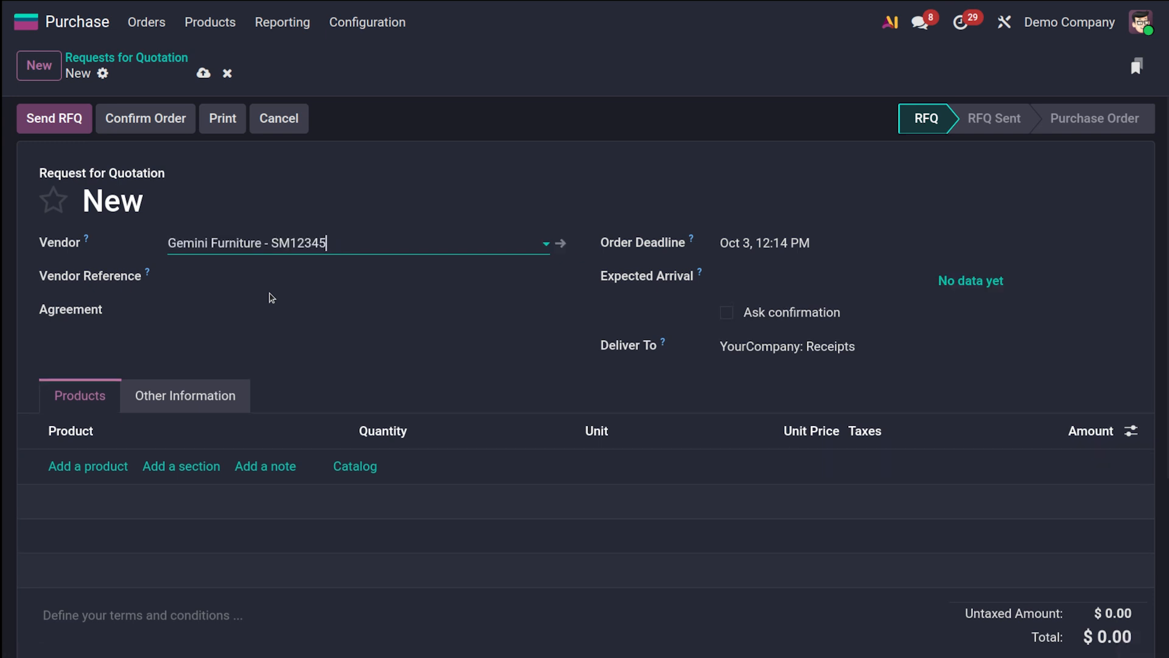
left_click(271, 297)
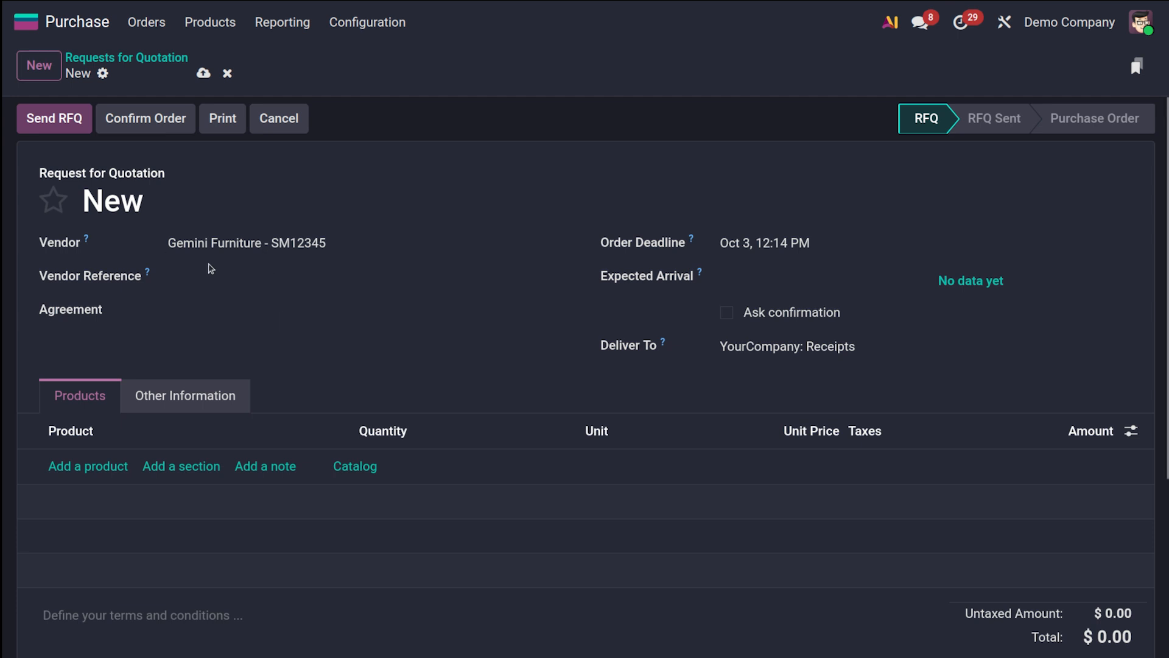
left_click(210, 311)
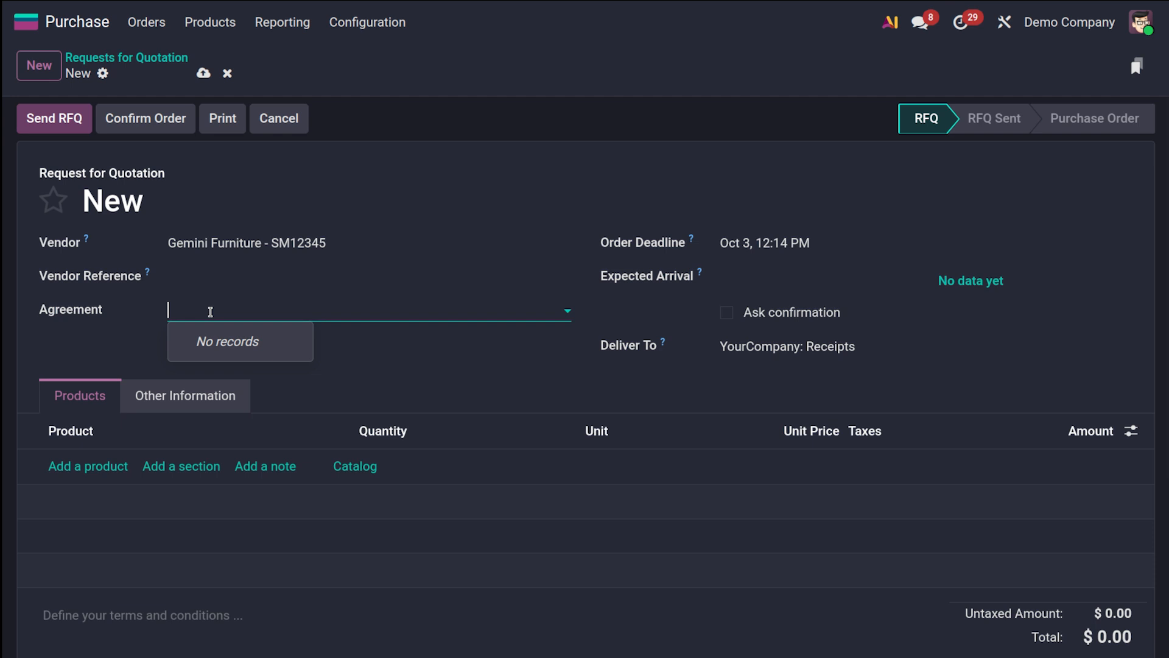
left_click(104, 350)
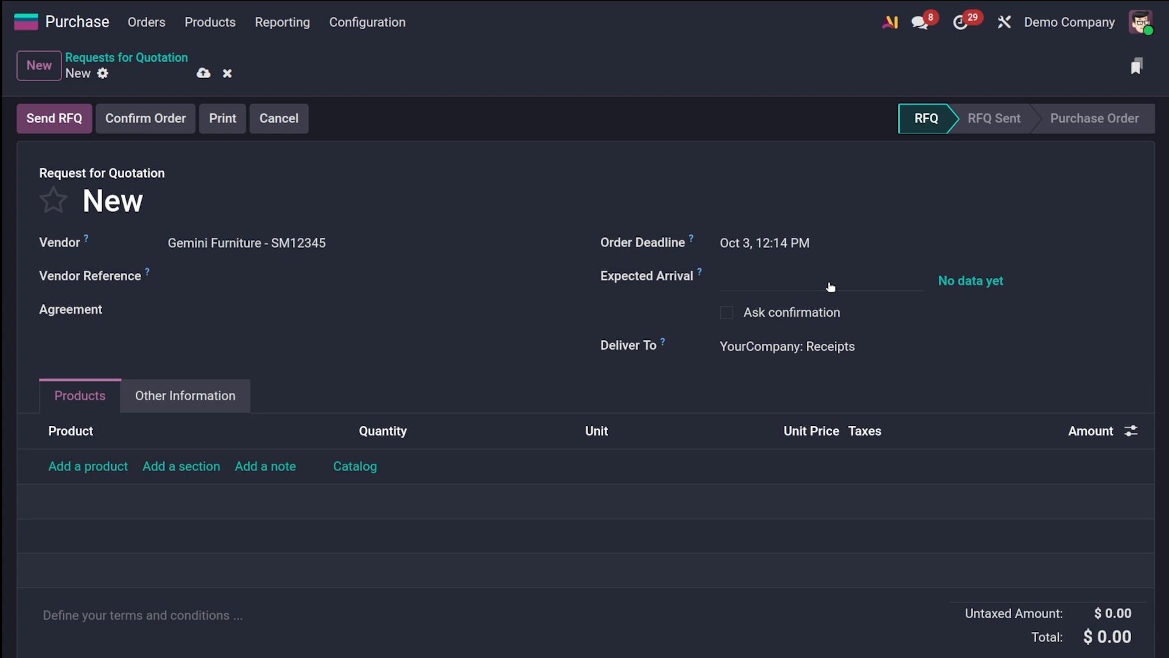
- Set the order deadline to October 15, 2025, at 12:14 PM
left_click(821, 243)
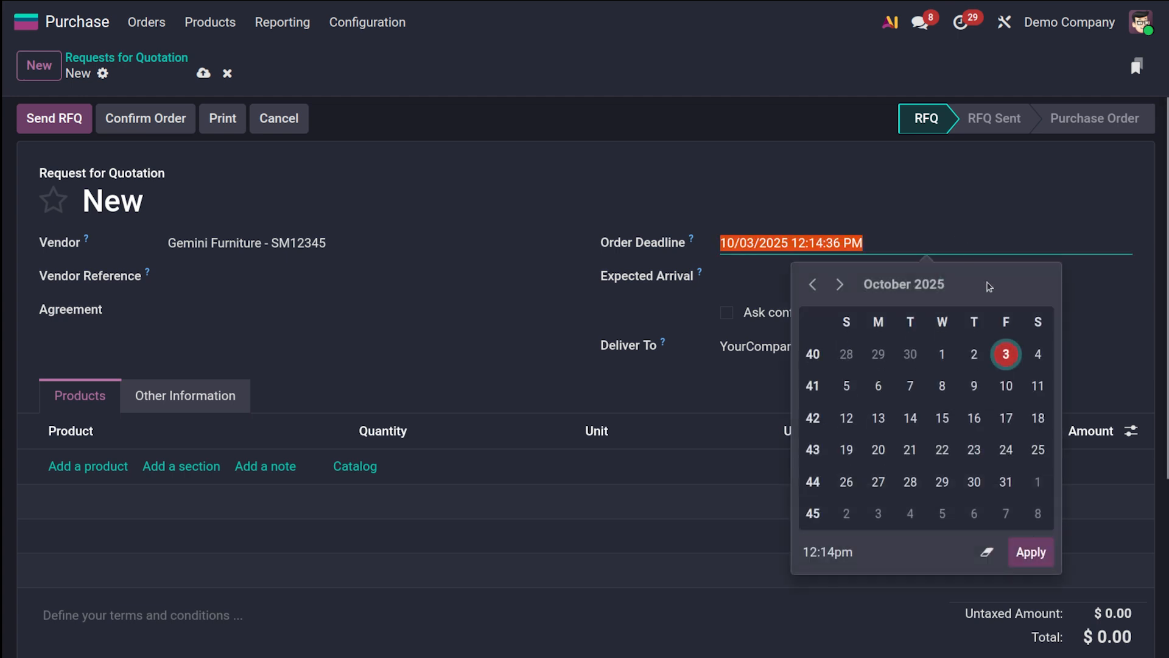
left_click(942, 417)
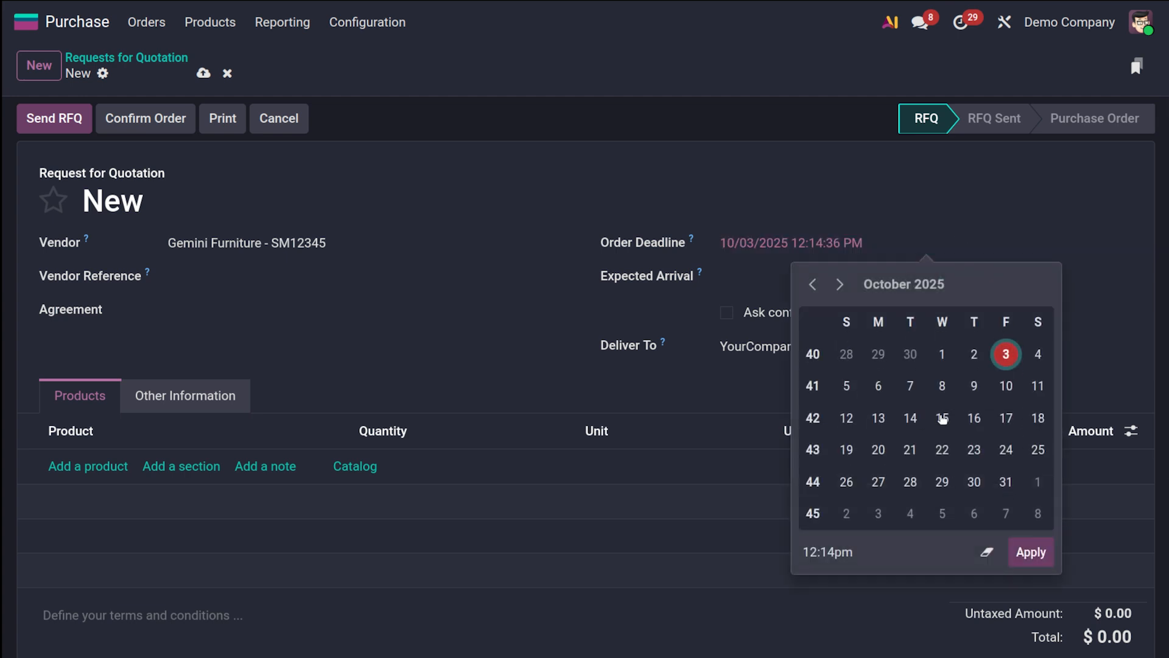
left_click(942, 418)
left_click(1031, 551)
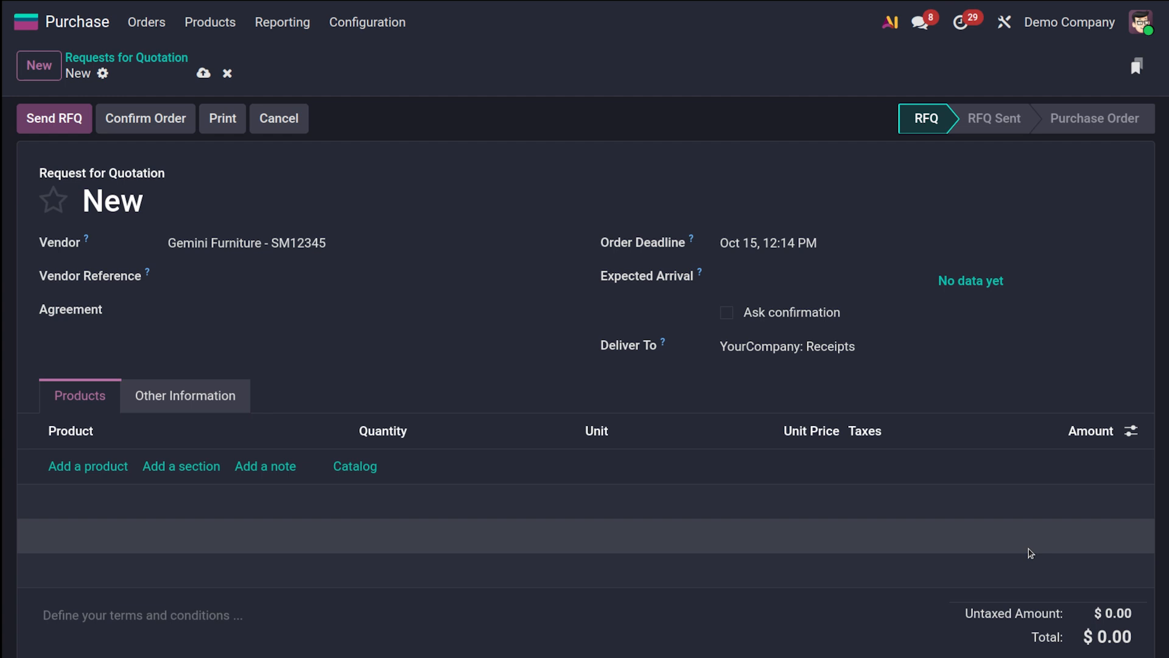
- Set the expected arrival to October 12, 2025, at 12:00 PM and try the Ask confirmation option on and off
left_click(812, 282)
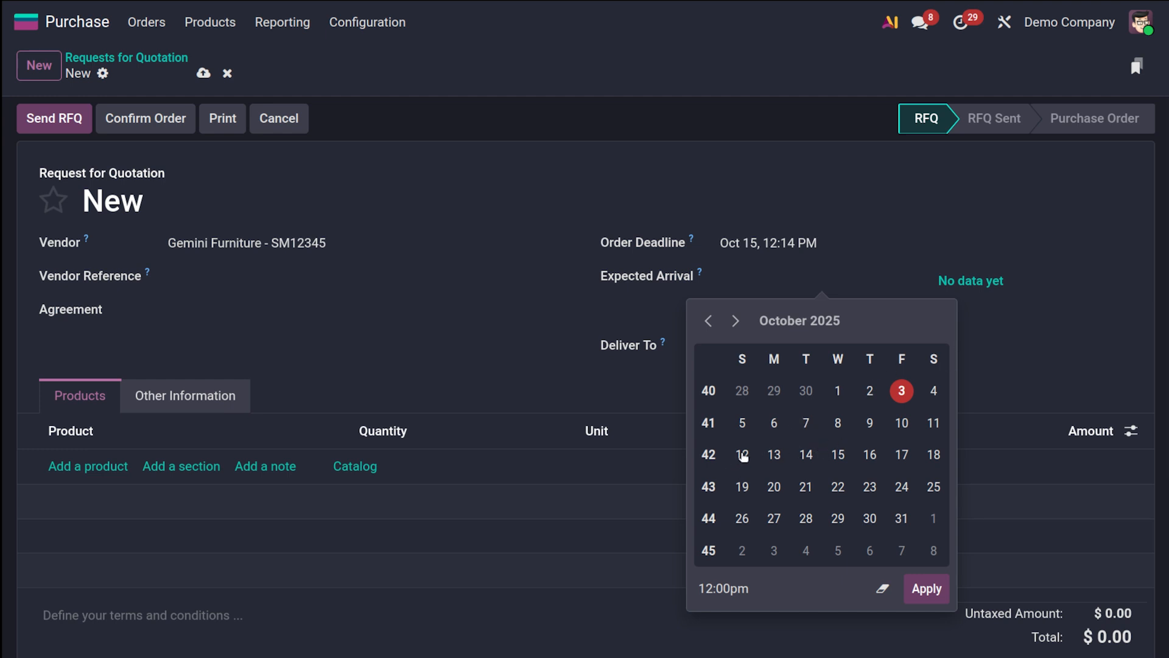
left_click(741, 454)
left_click(1075, 251)
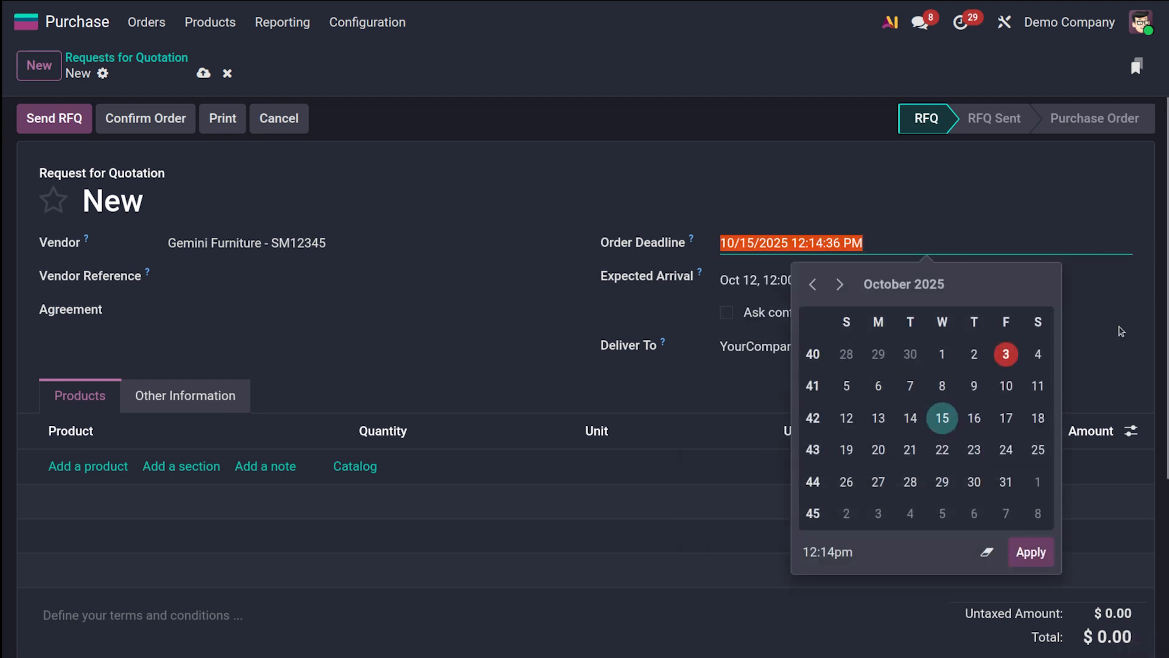
left_click(1122, 332)
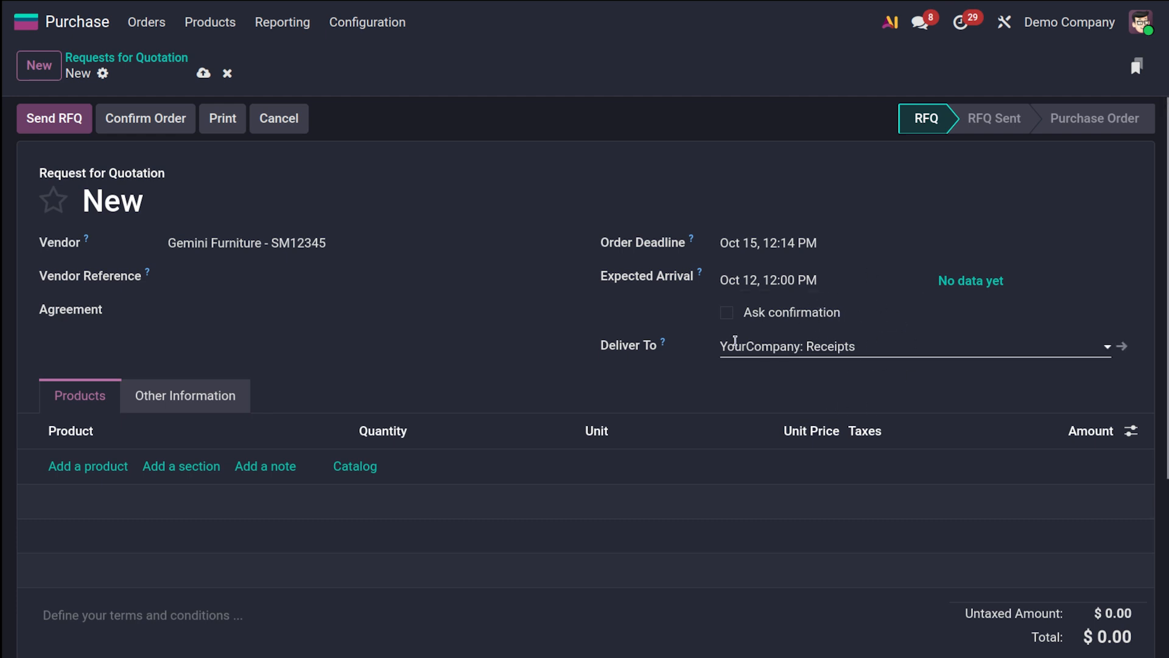
left_click(726, 313)
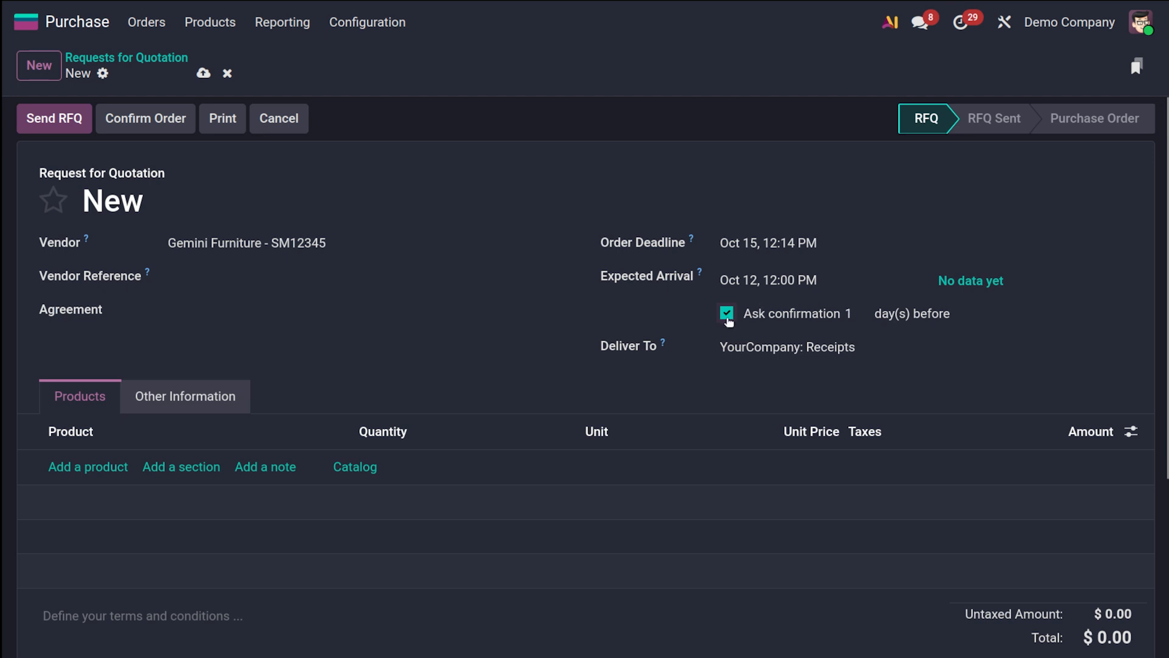
left_click(728, 317)
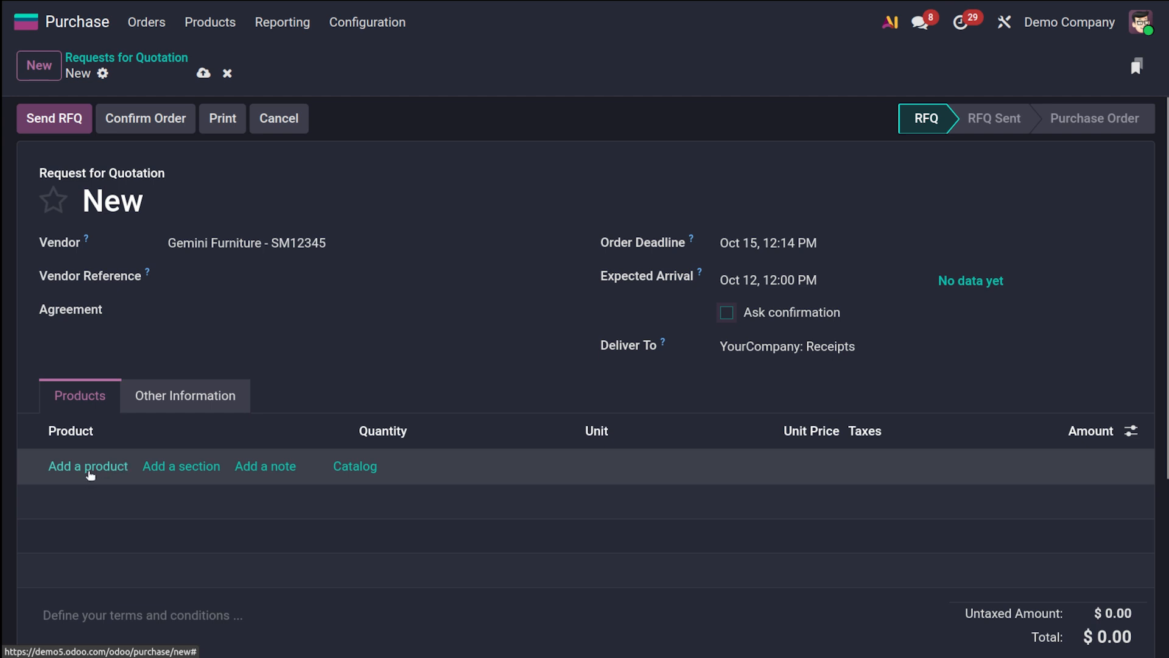
- Add the product Whiteboard Pen (CONS_0001) as an order line on the request for quotation
left_click(89, 467)
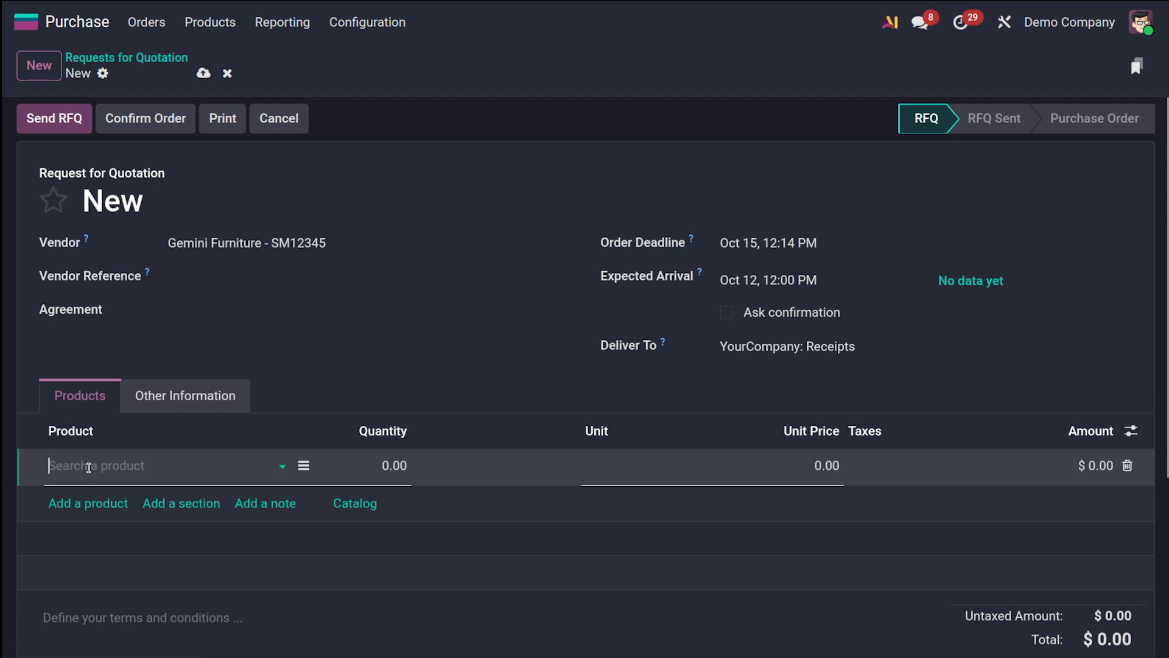
left_click(89, 466)
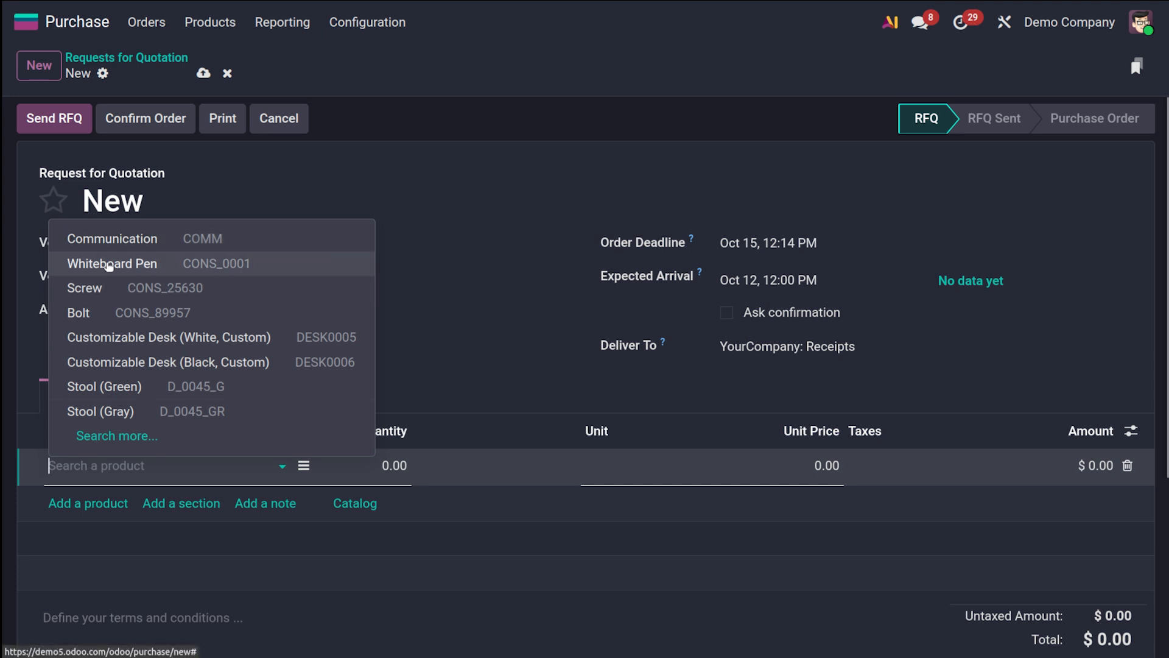
left_click(106, 264)
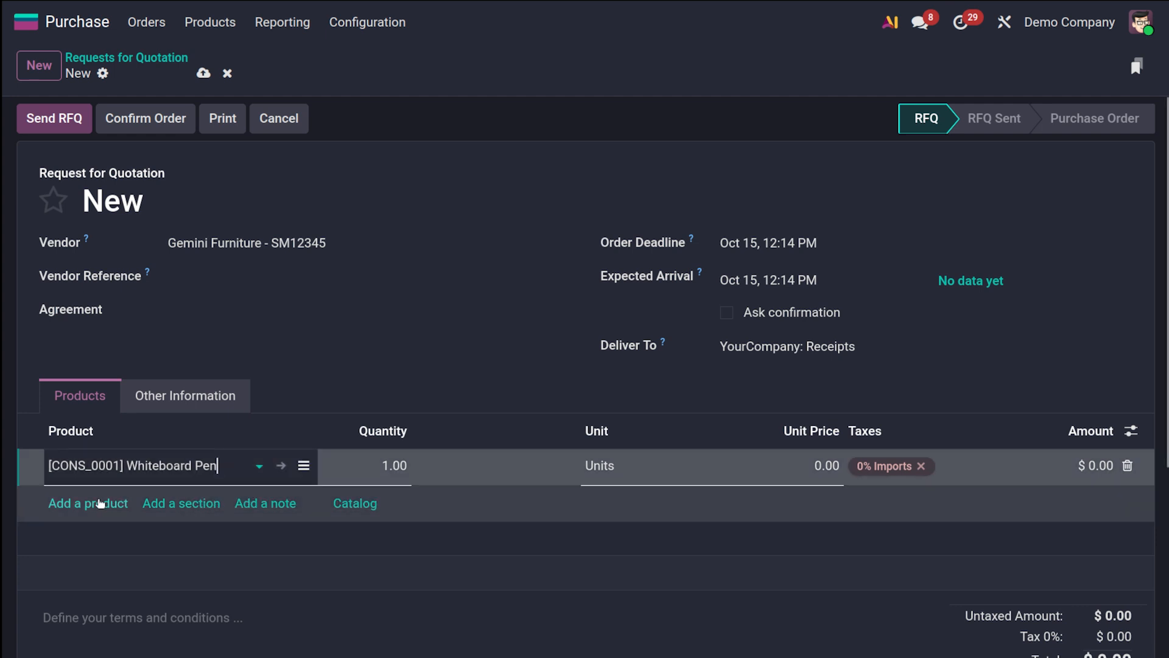
- Start creating a new product named "pen" from a second order line, and discard its creation form
left_click(95, 503)
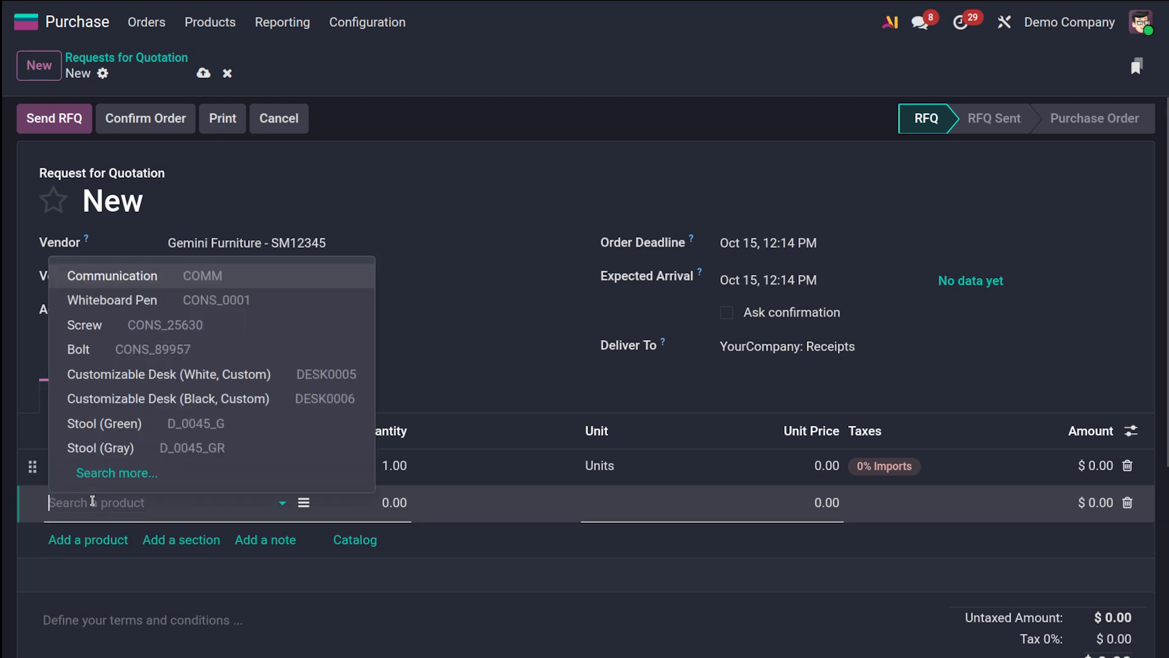
left_click(93, 502)
type("p")
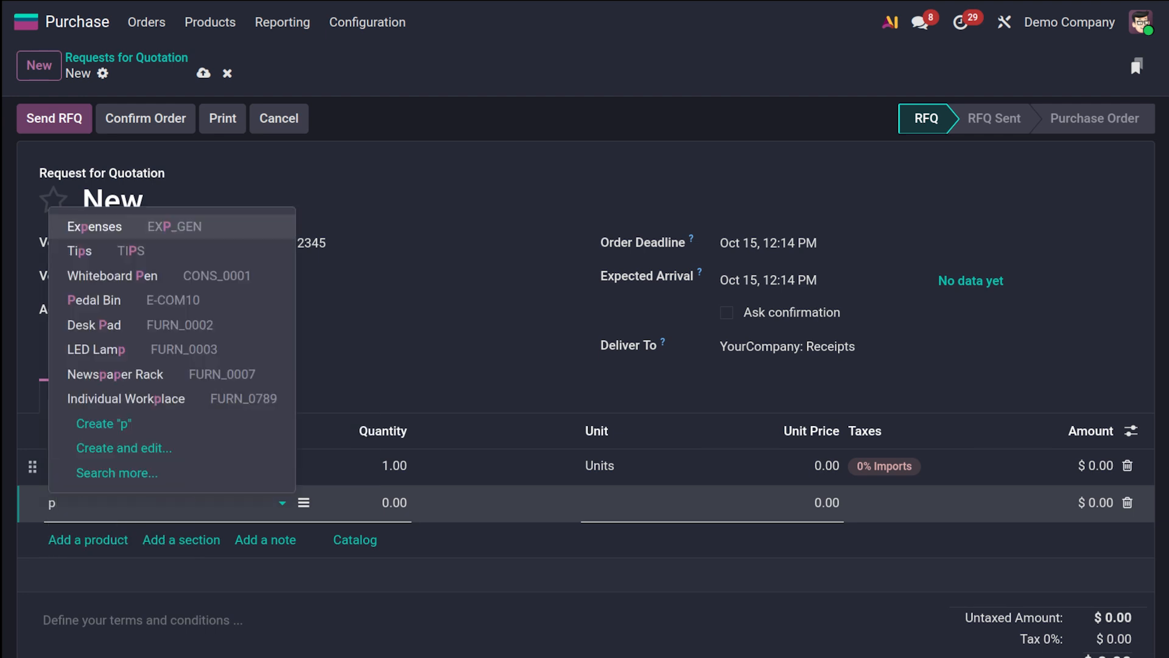
type("en")
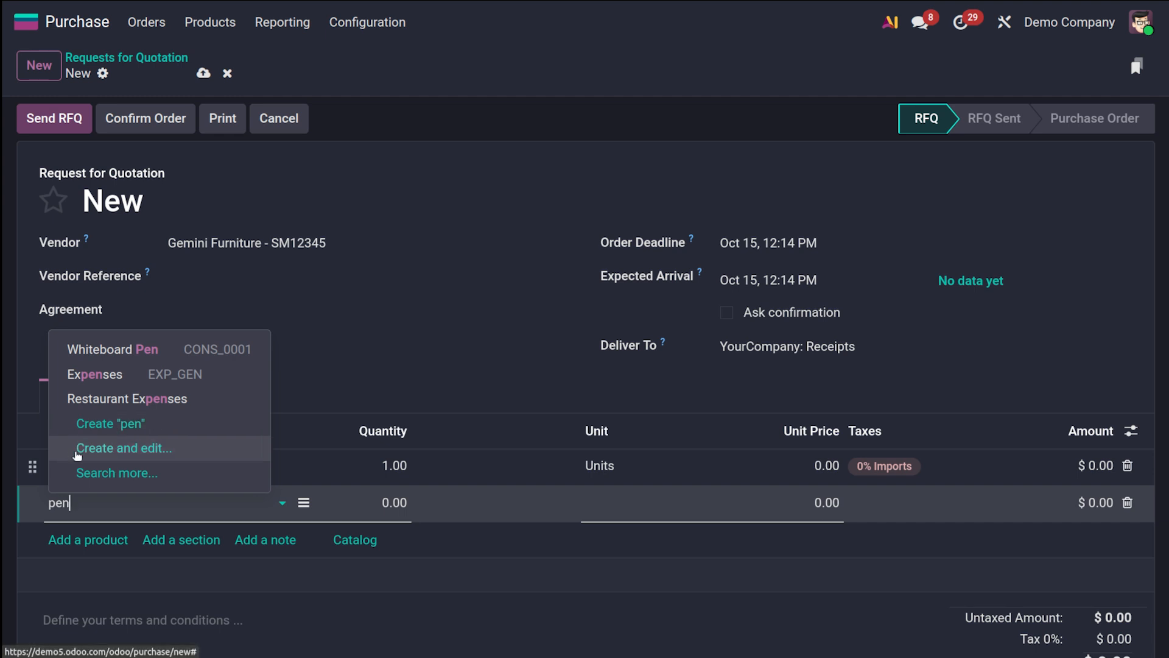
left_click(136, 449)
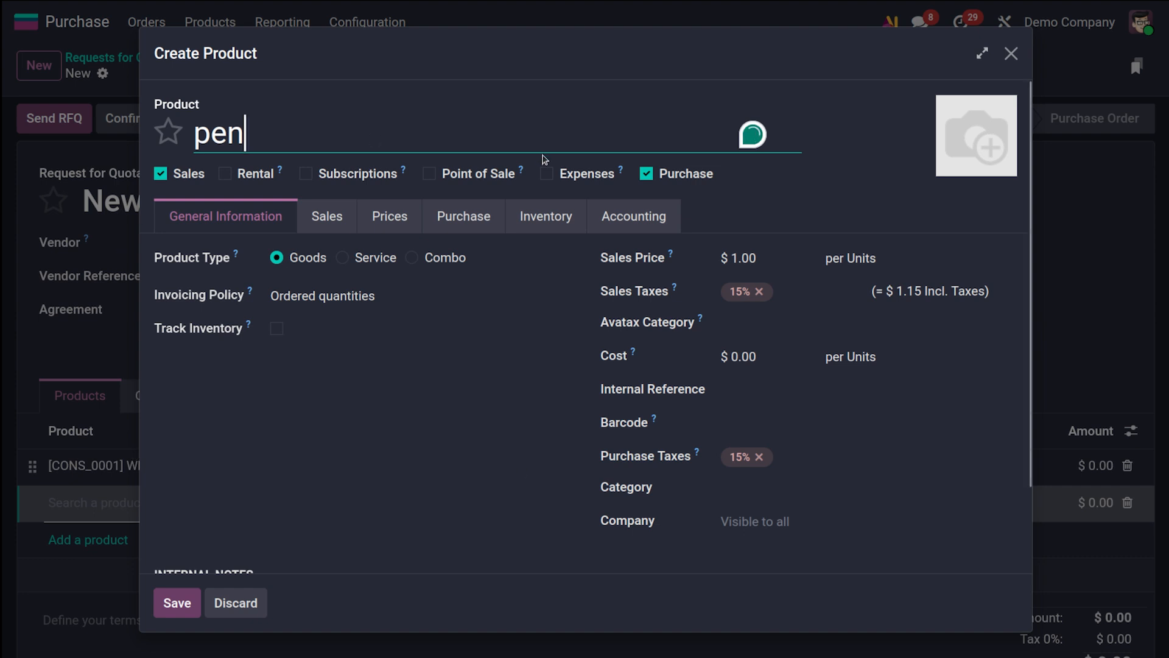
left_click(233, 603)
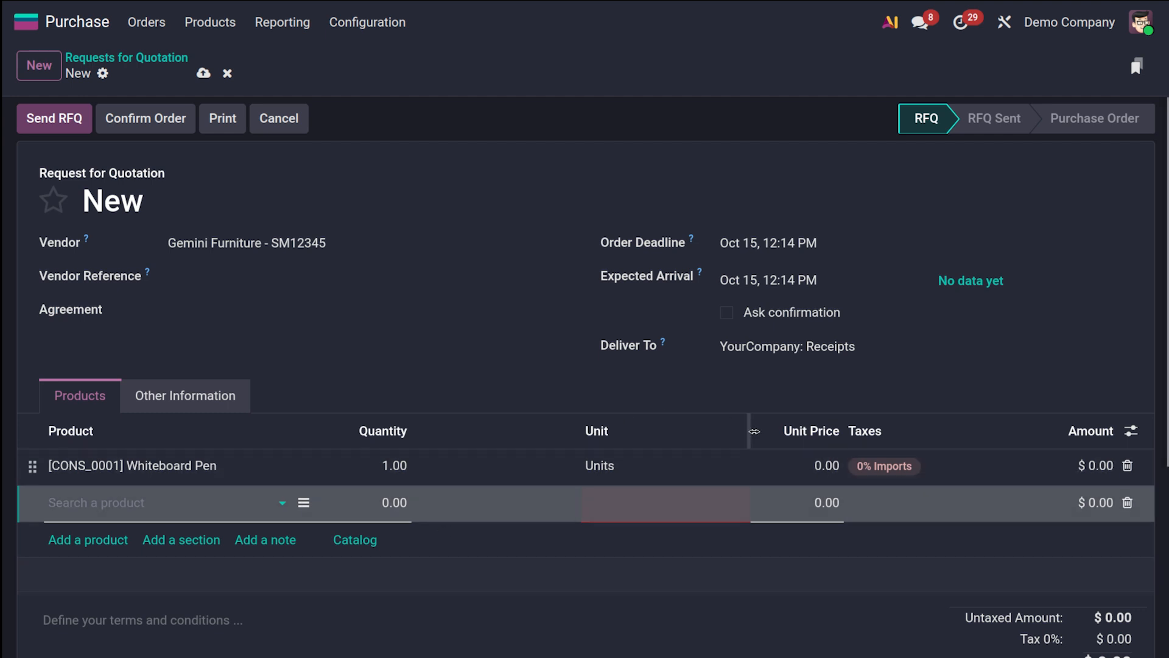
left_click(818, 496)
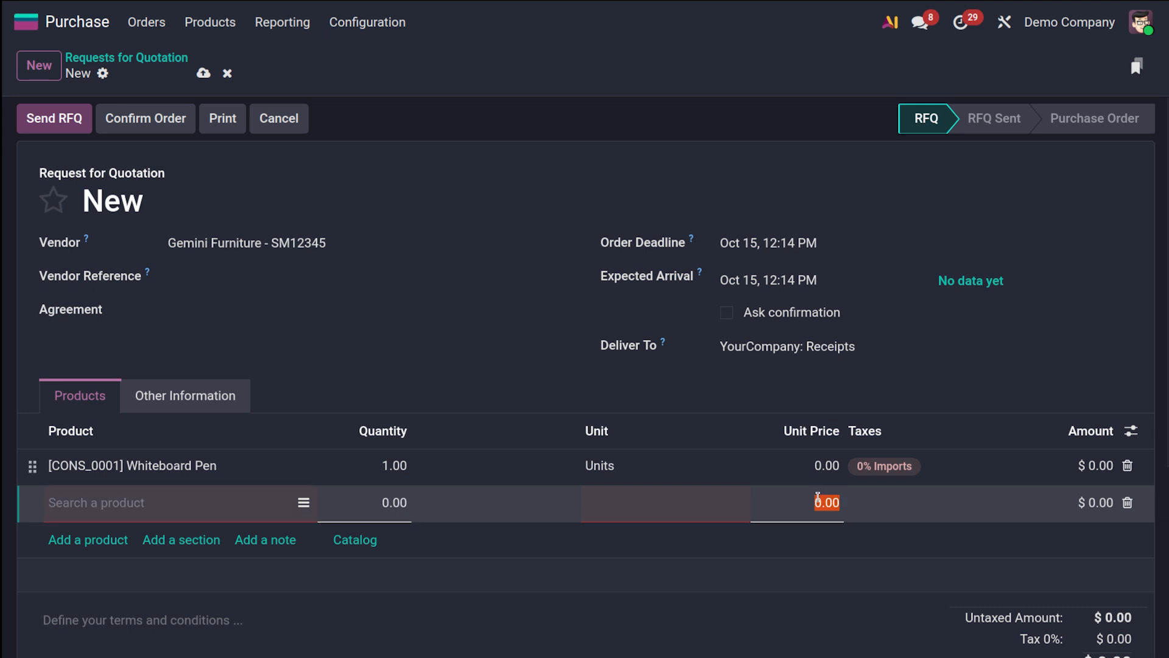
type("5")
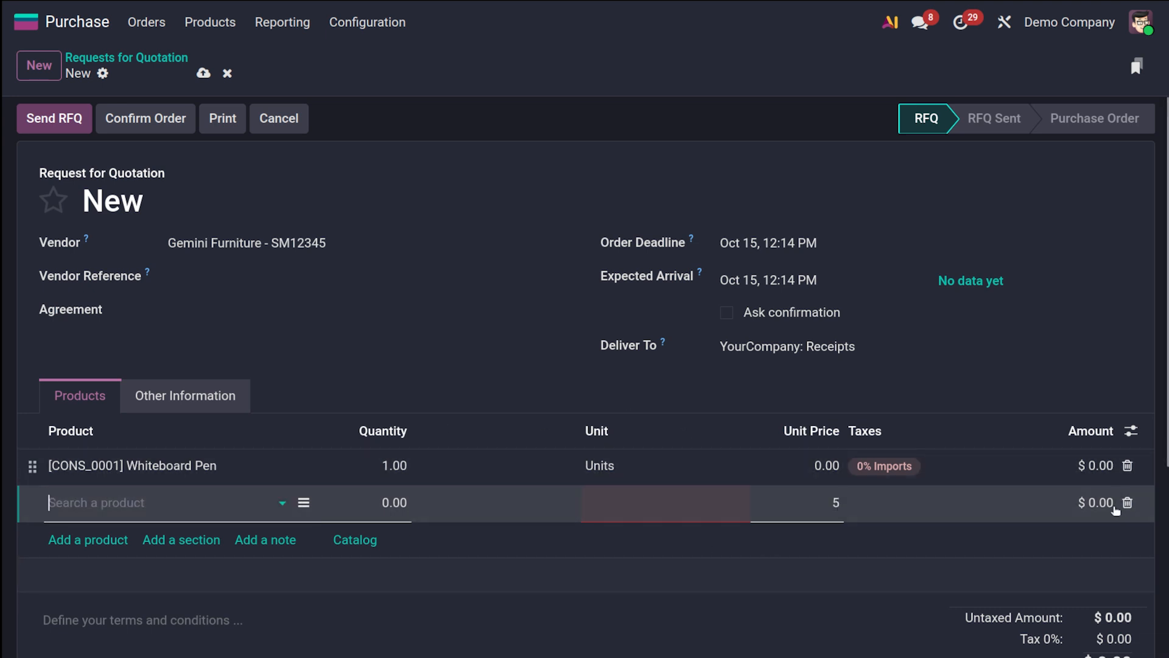
left_click(1128, 502)
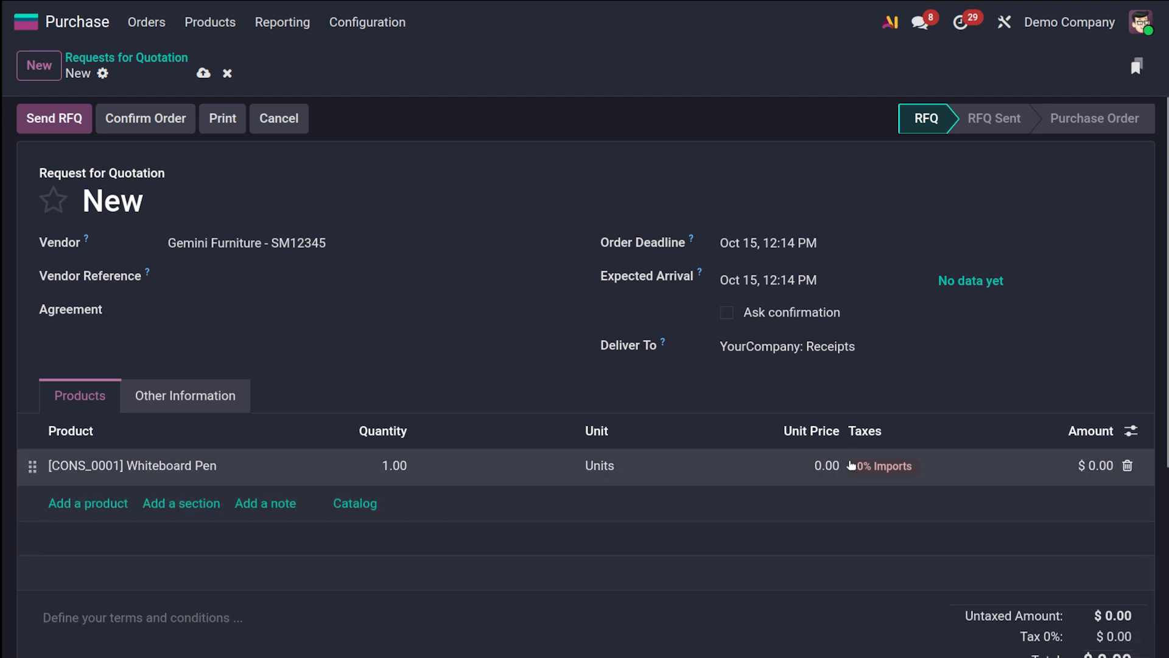
- Set the unit price of the Whiteboard Pen line to 5
left_click(819, 466)
type("5")
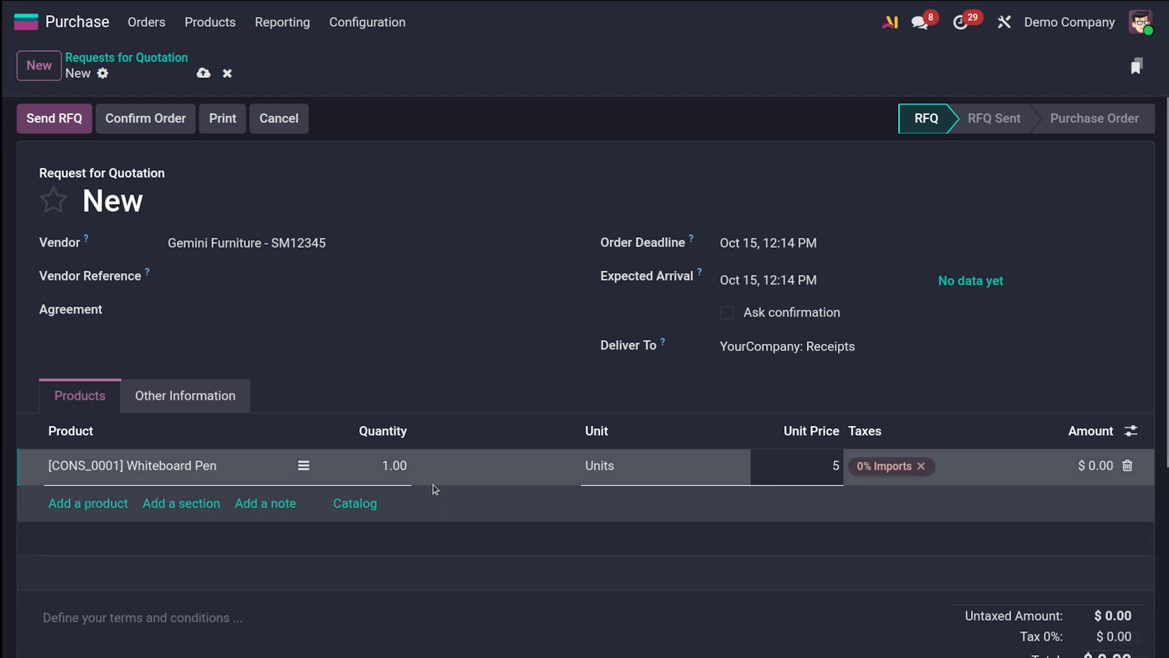
left_click(486, 382)
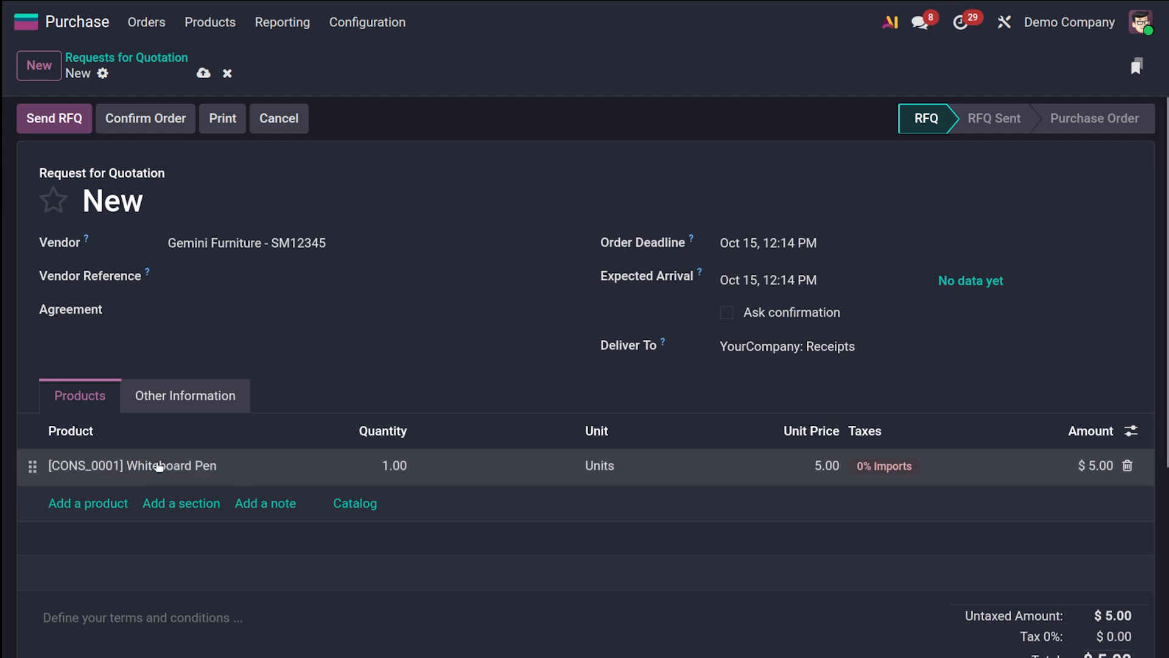
- View the Whiteboard Pen product record from its order line and return to the request for quotation
left_click(227, 466)
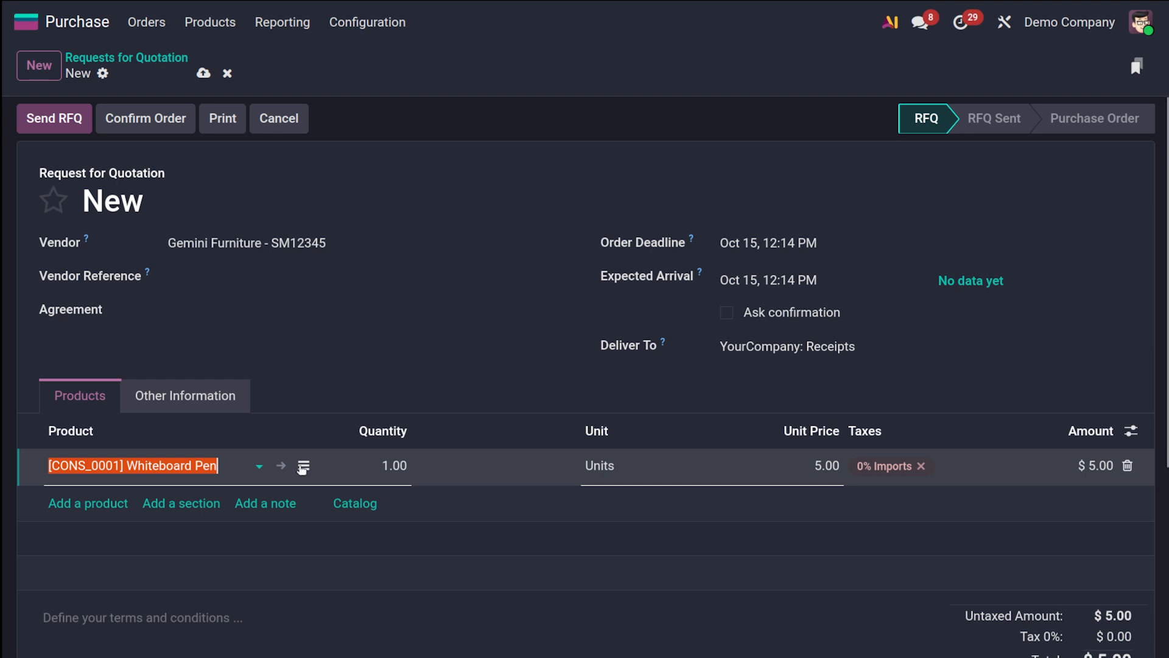
left_click(281, 466)
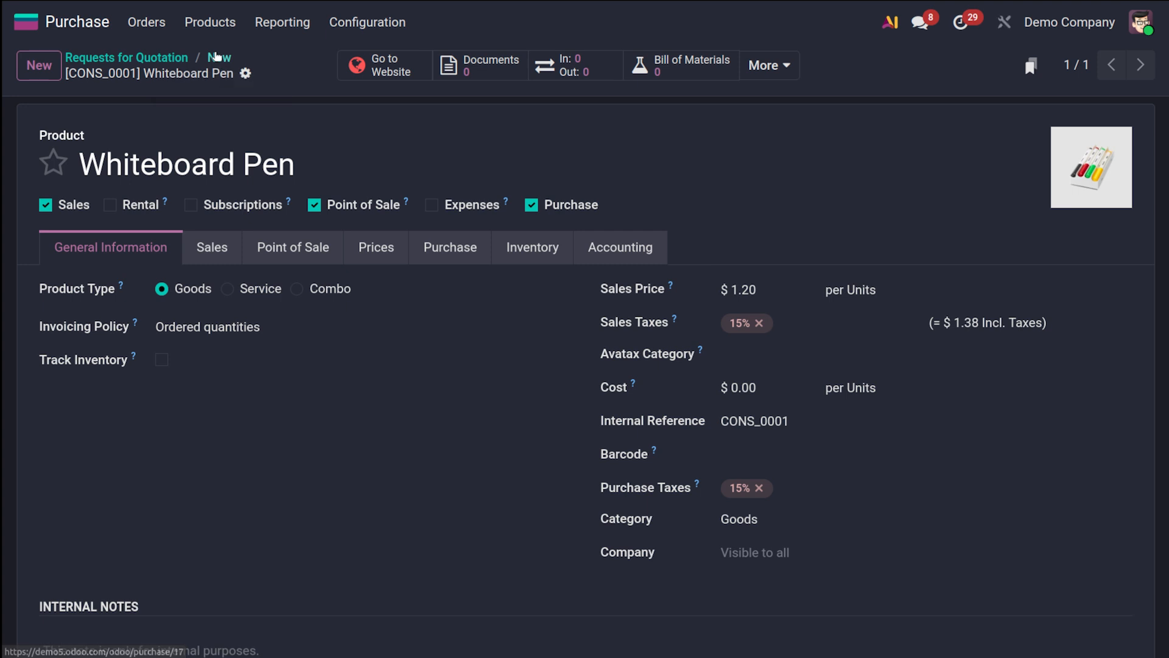
left_click(219, 57)
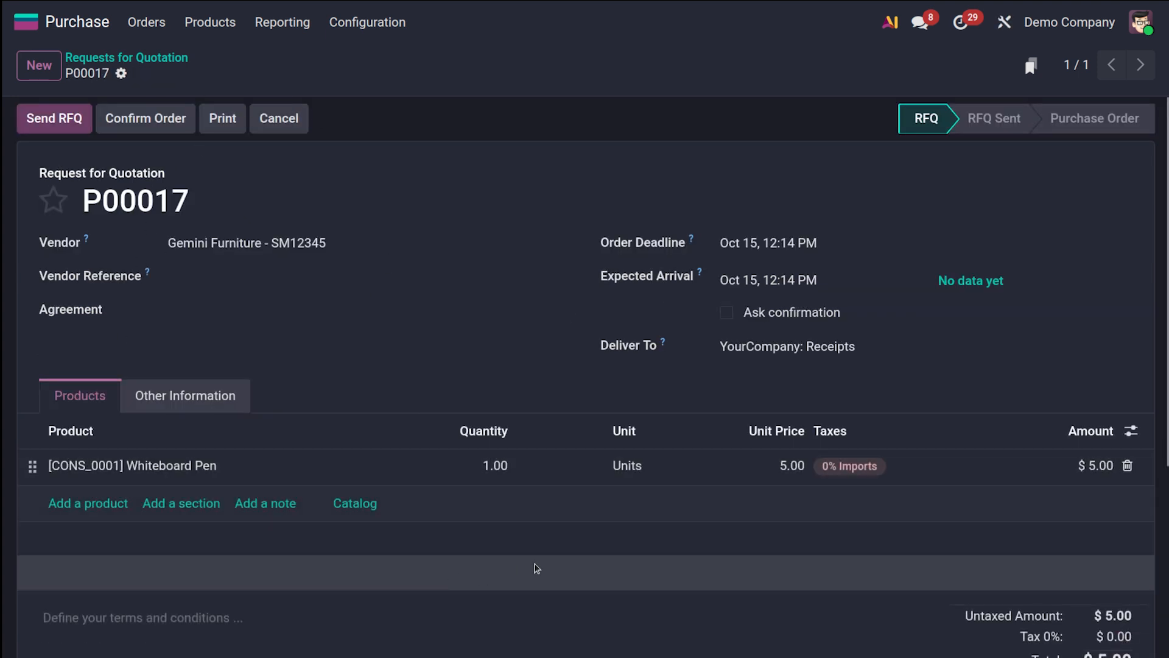
- Examine the request's other information, including buyer, company, payment terms, fiscal position and message log
left_click(235, 390)
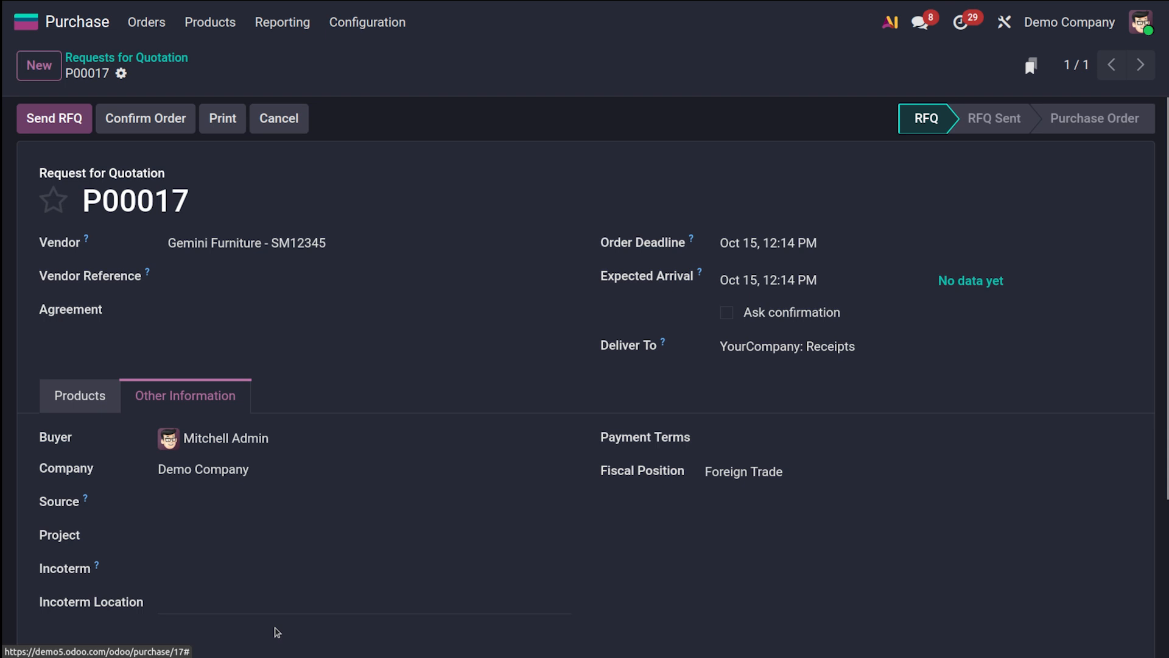
scroll(175, 592, "down", 3)
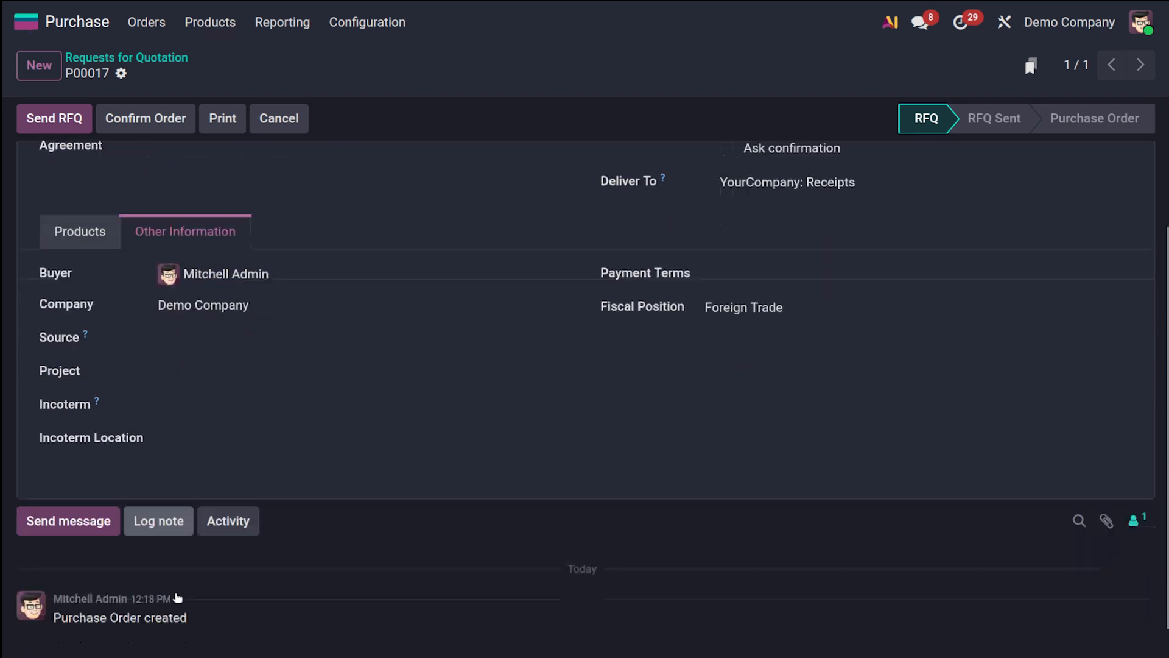
- Return to the request's product lines and mark the request for quotation as a priority with the star
scroll(177, 597, "down", 1)
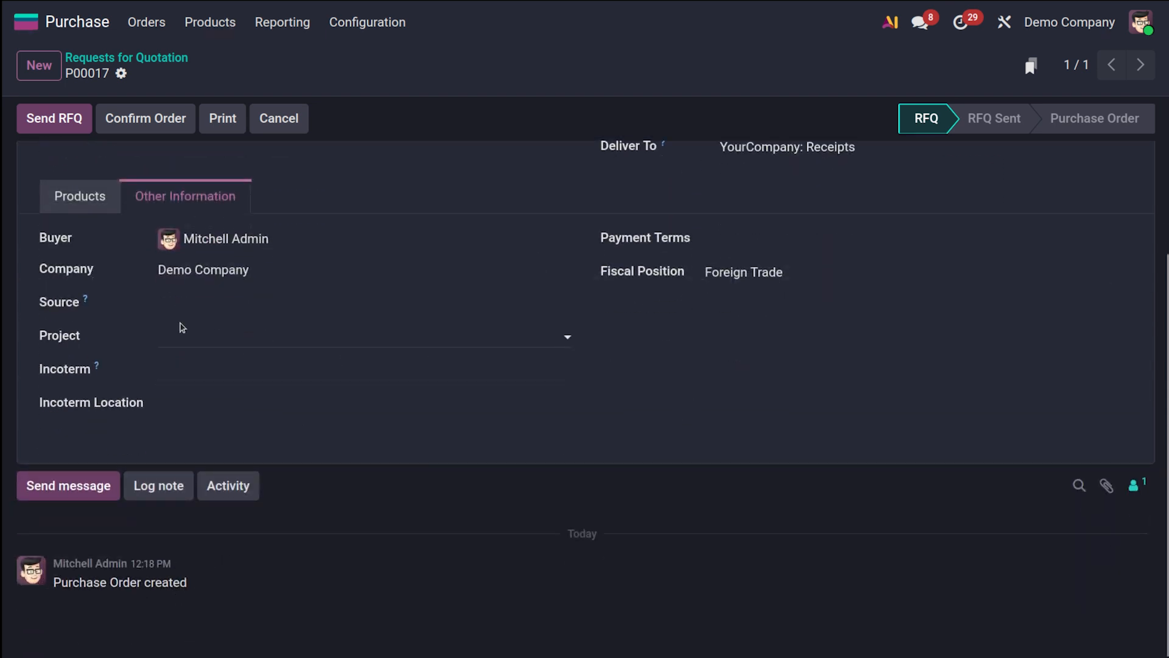
scroll(328, 371, "up", 4)
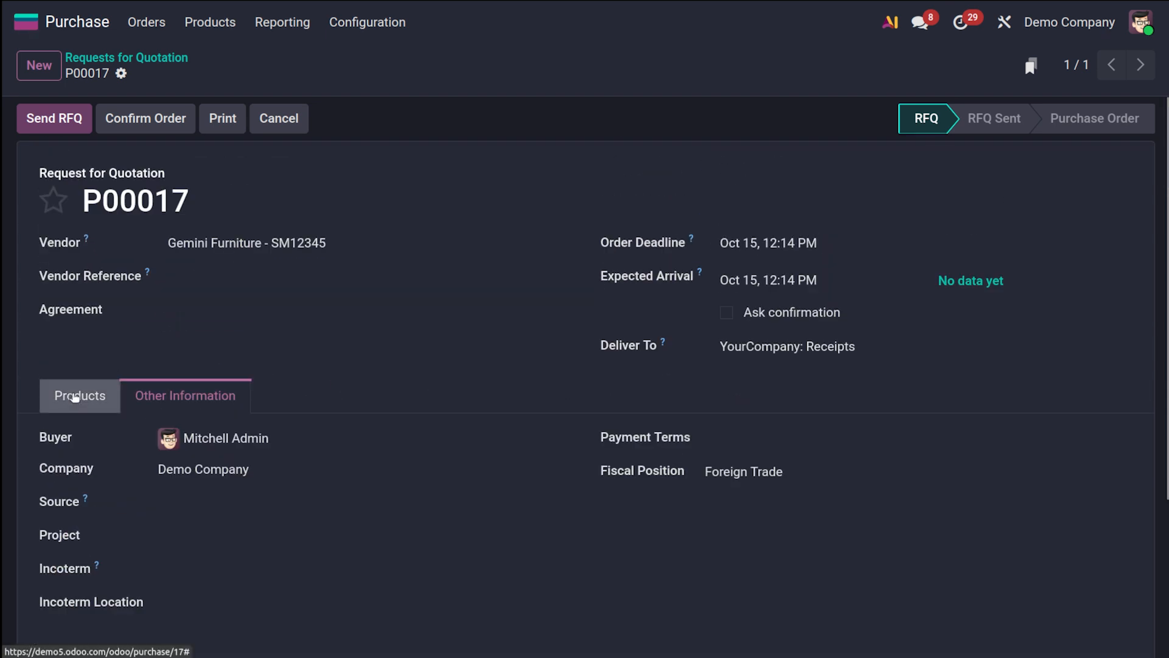
left_click(74, 397)
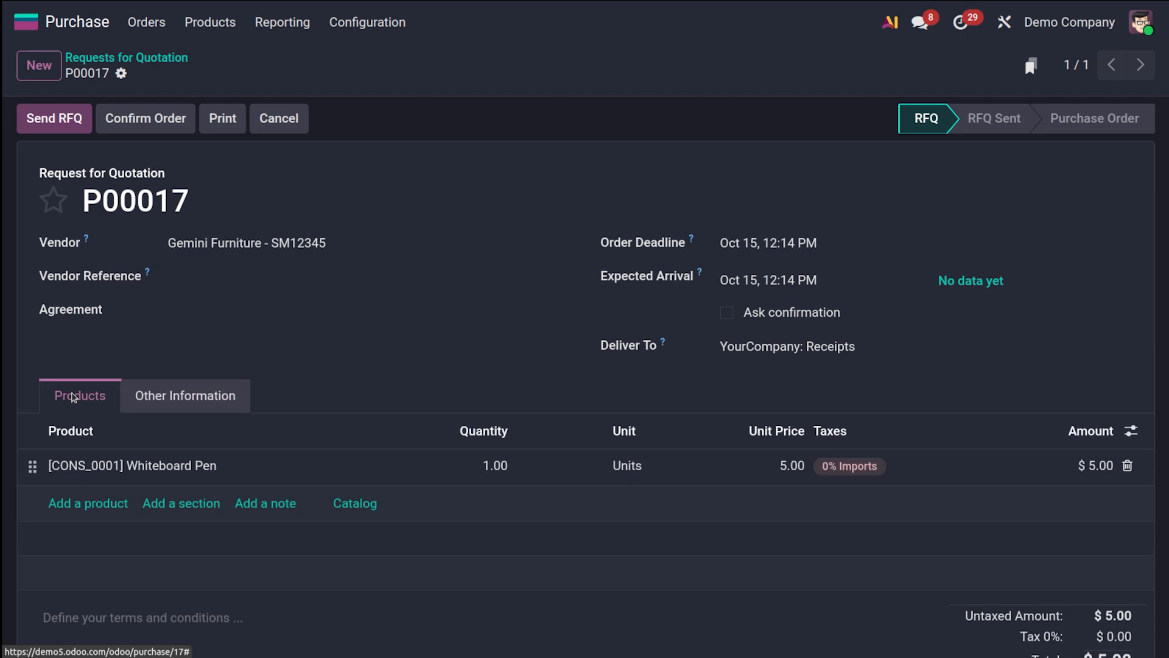
left_click(56, 209)
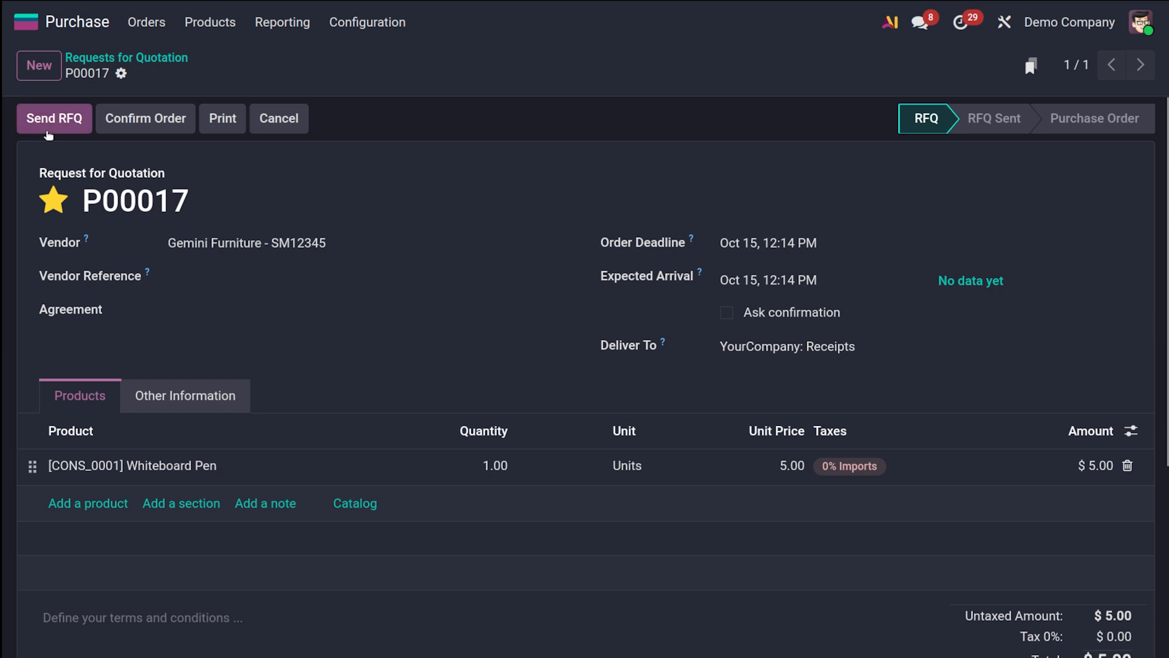
- Email the request for quotation to Gemini Furniture with its PDF attached, and confirm it as a purchase order
left_click(46, 129)
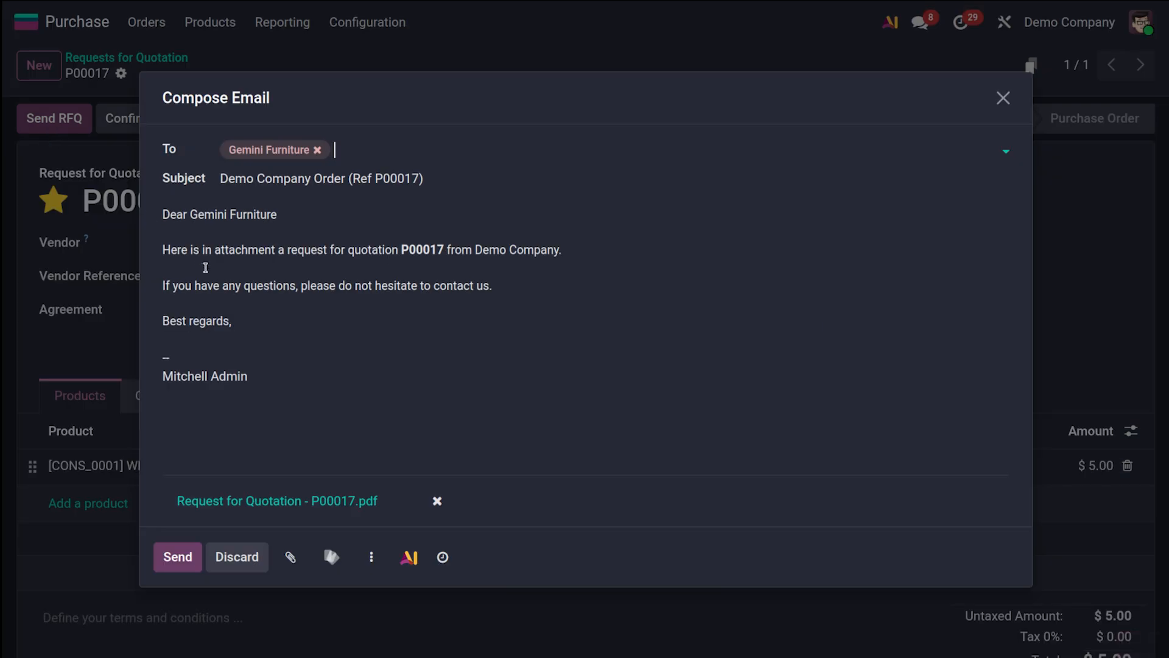
left_click(169, 564)
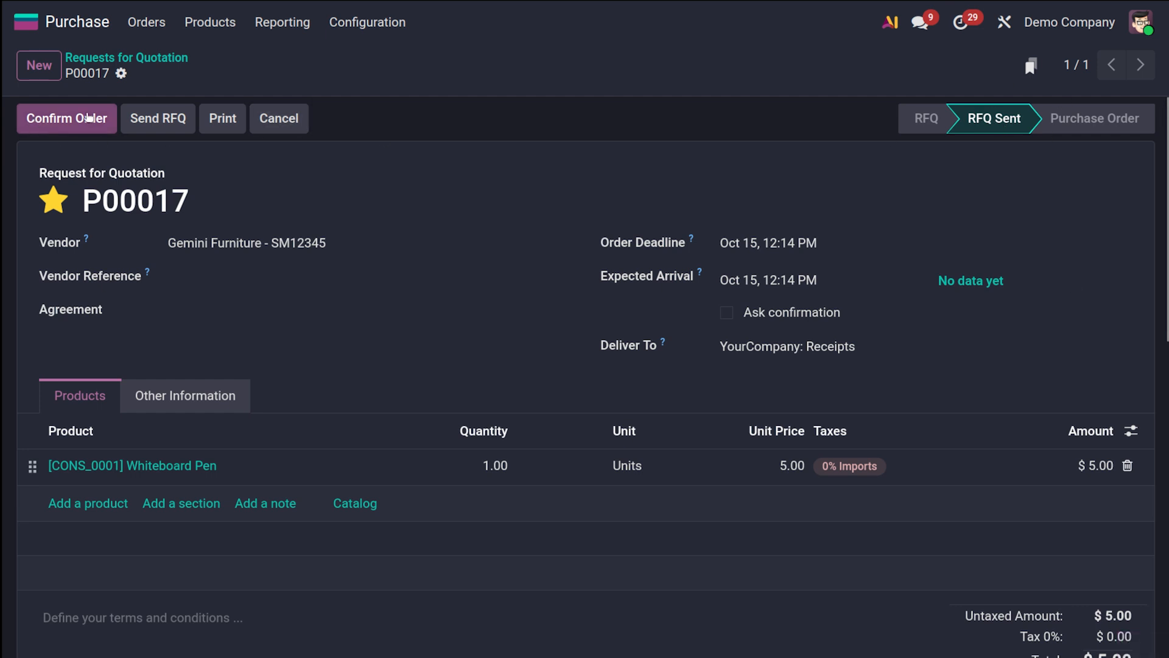
left_click(56, 118)
left_click(63, 118)
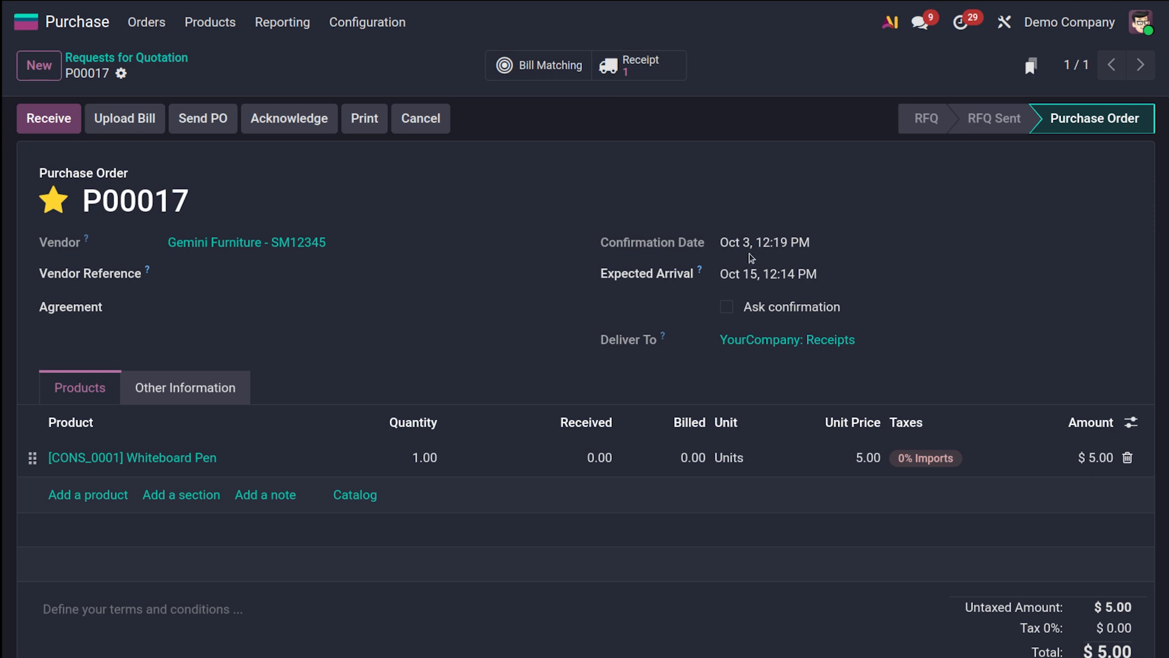
- Review the purchase order's message log, including its status changes, the sent email and the attached PDF
scroll(538, 337, "down", 3)
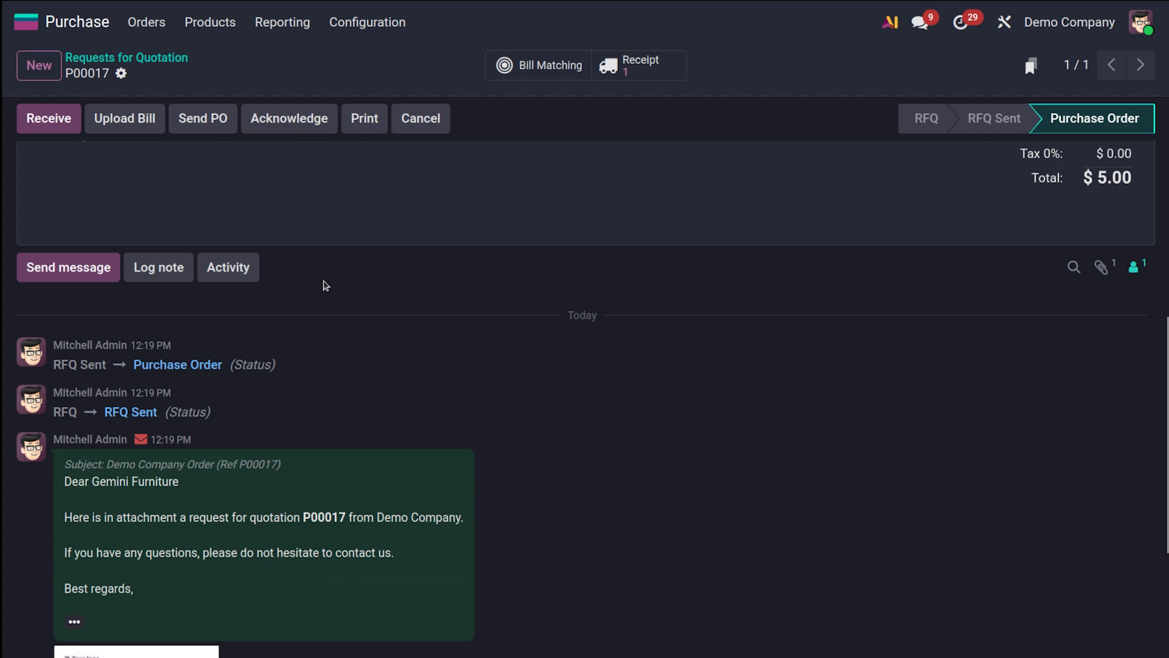
scroll(255, 592, "down", 3)
scroll(255, 592, "up", 4)
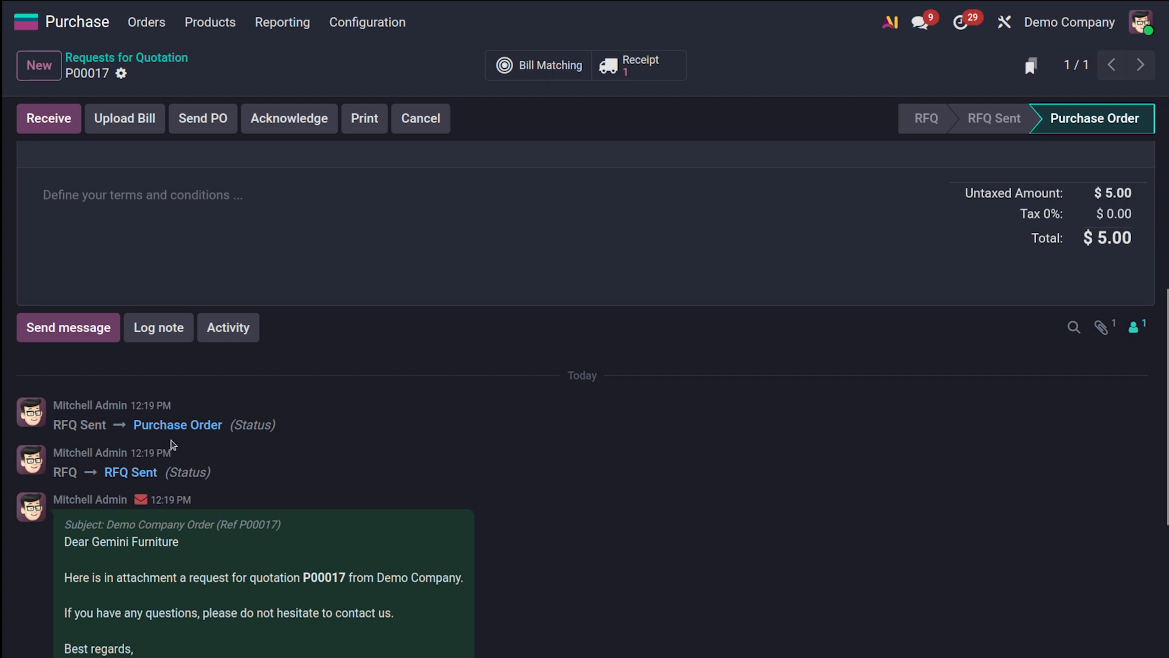
scroll(191, 554, "down", 4)
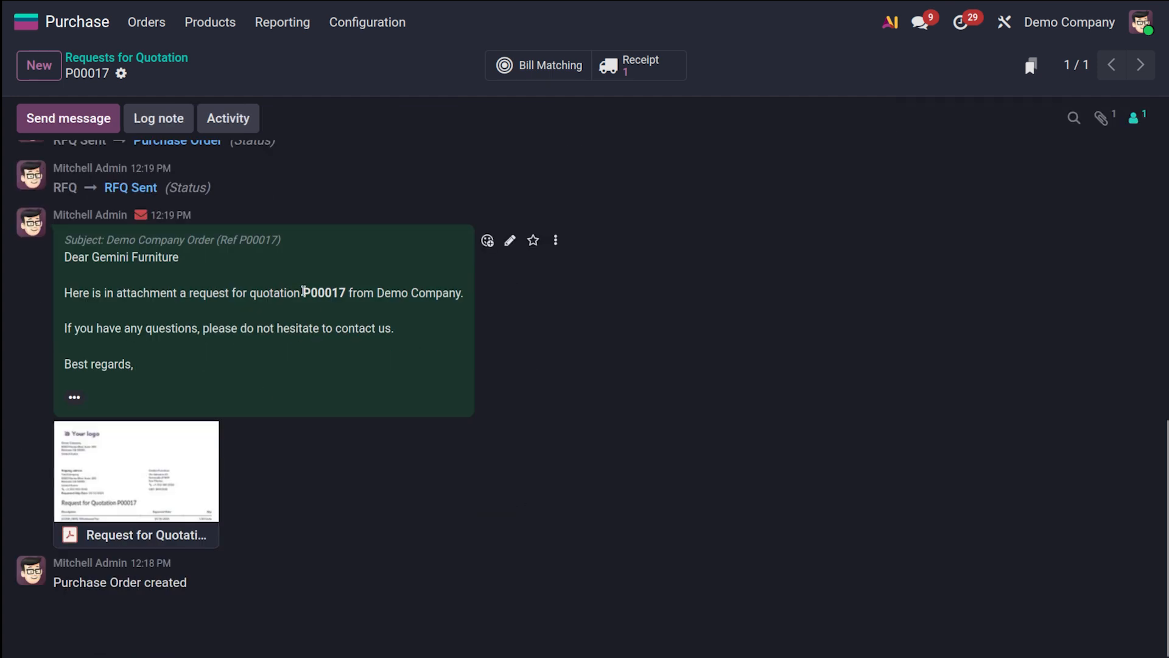
mouse_move(155, 534)
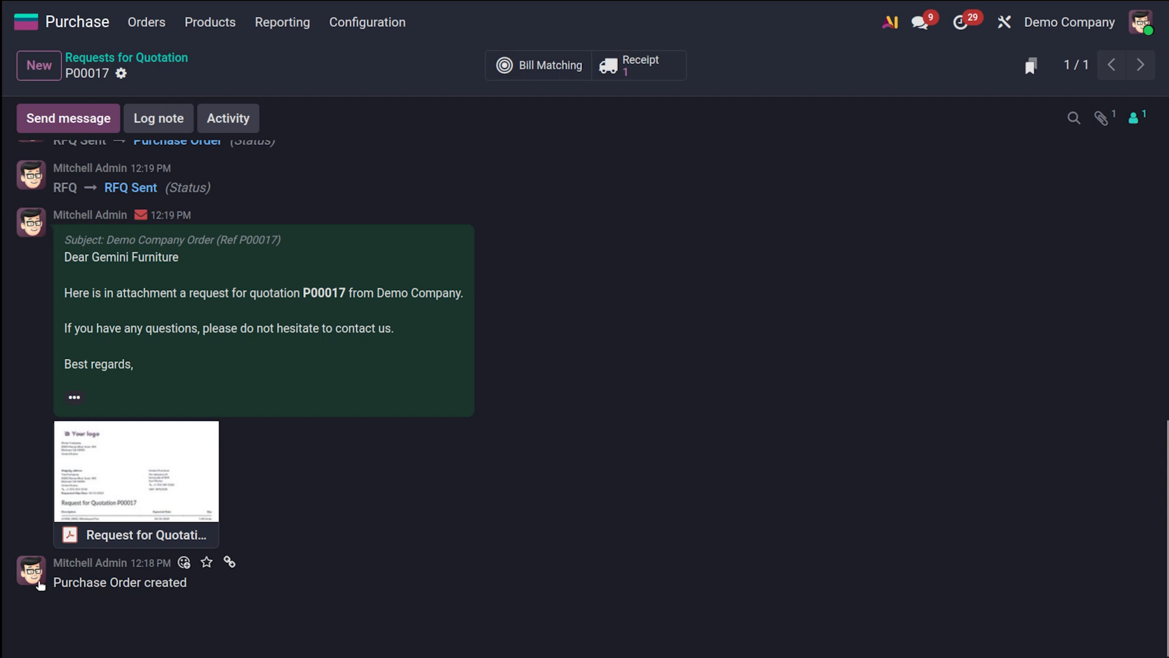
scroll(297, 563, "up", 10)
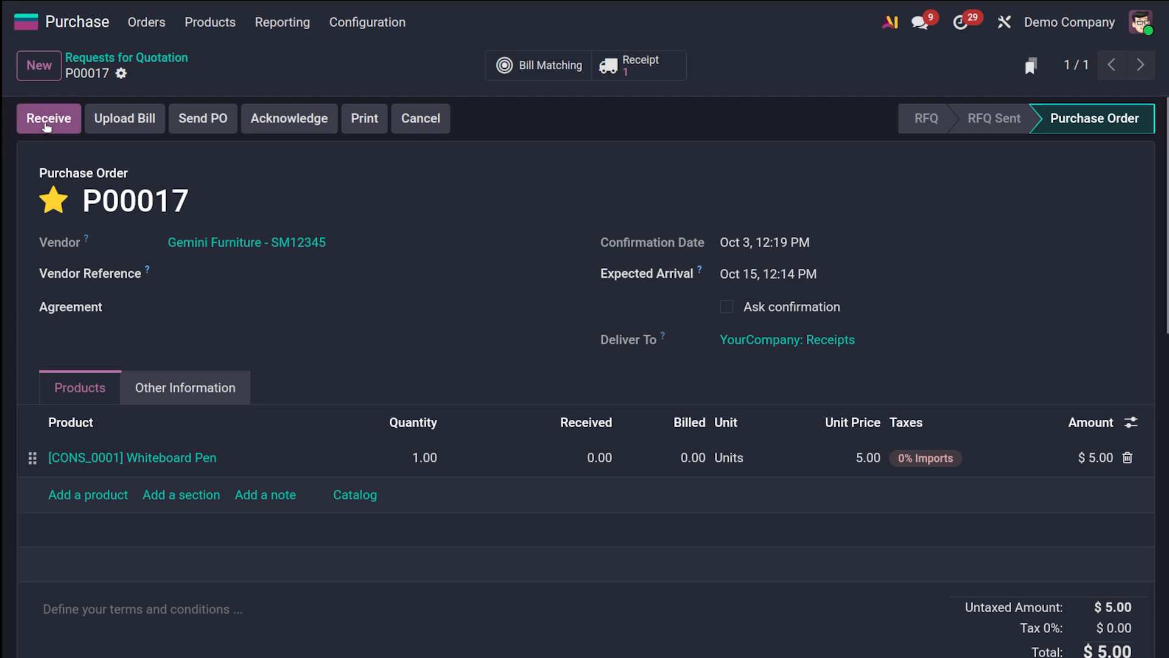
- Receive the ordered Whiteboard Pen by validating the order's receipt, and return to the purchase order
left_click(46, 125)
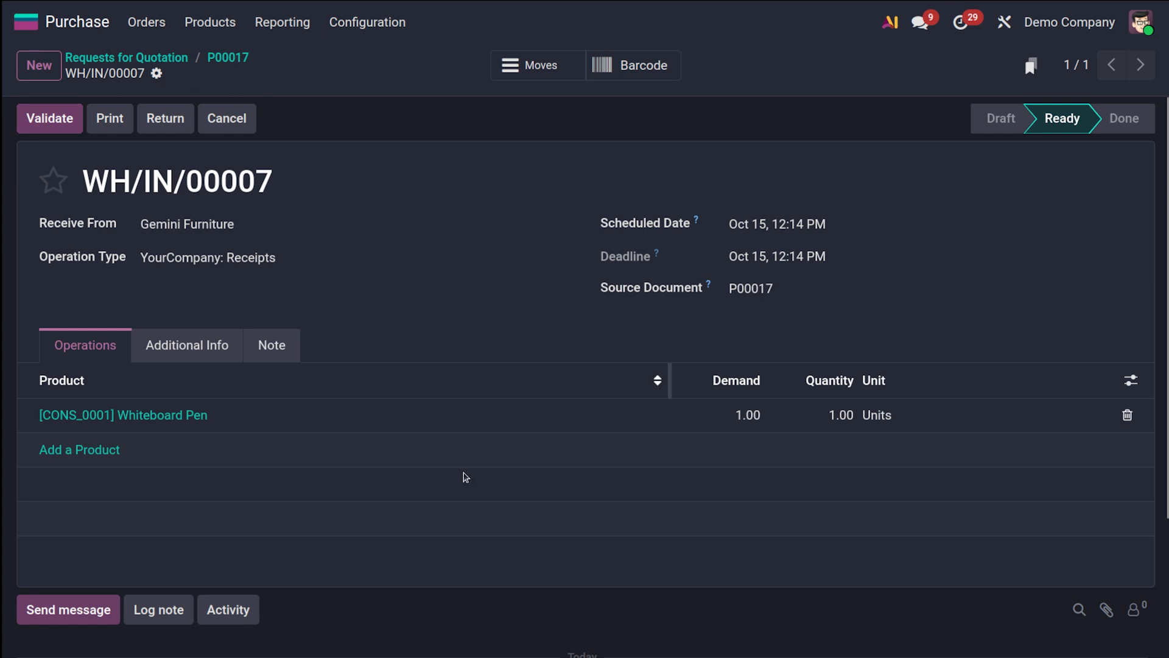
left_click(59, 123)
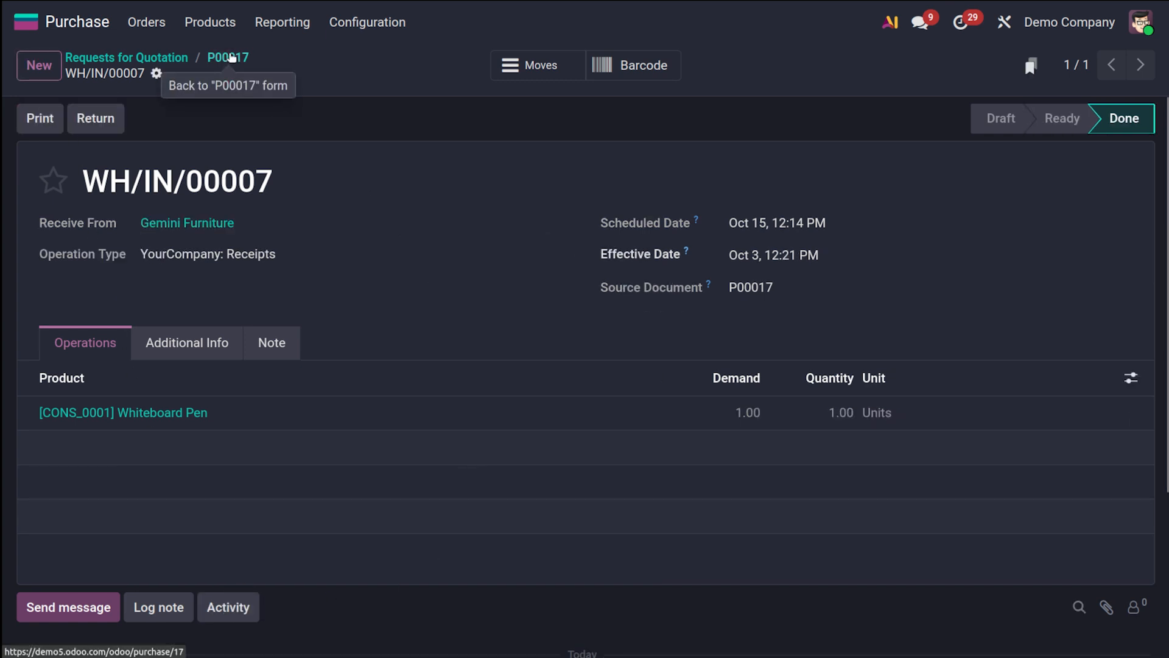
left_click(232, 58)
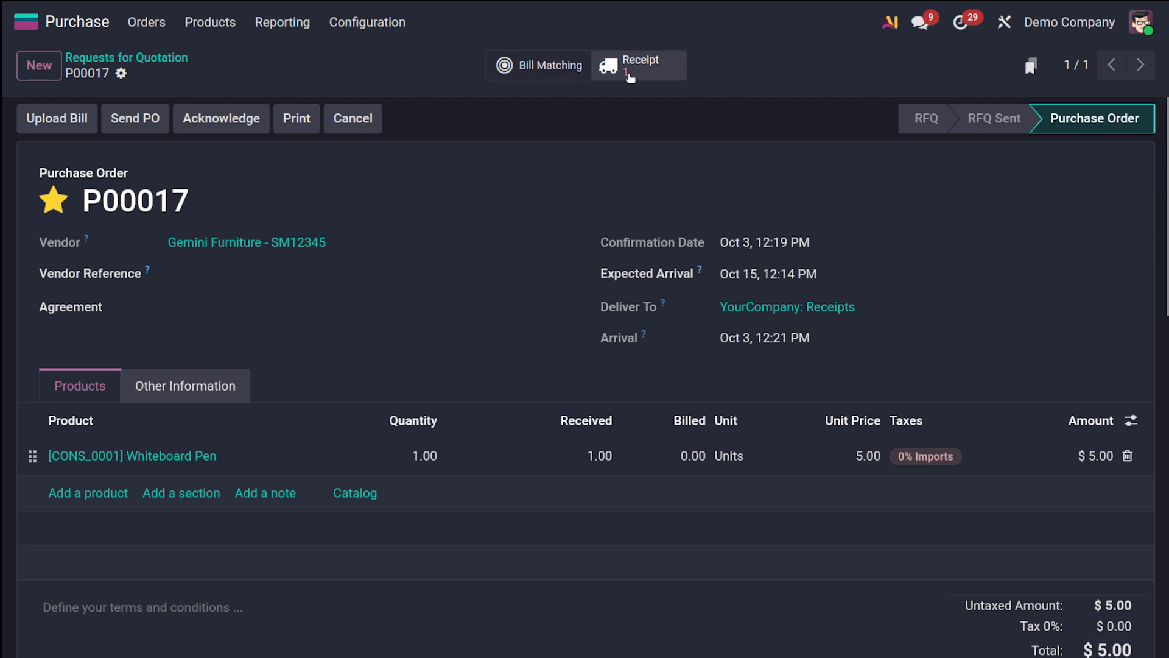
- View the validated receipt linked to the purchase order and go back to the Requests for Quotation list
left_click(630, 75)
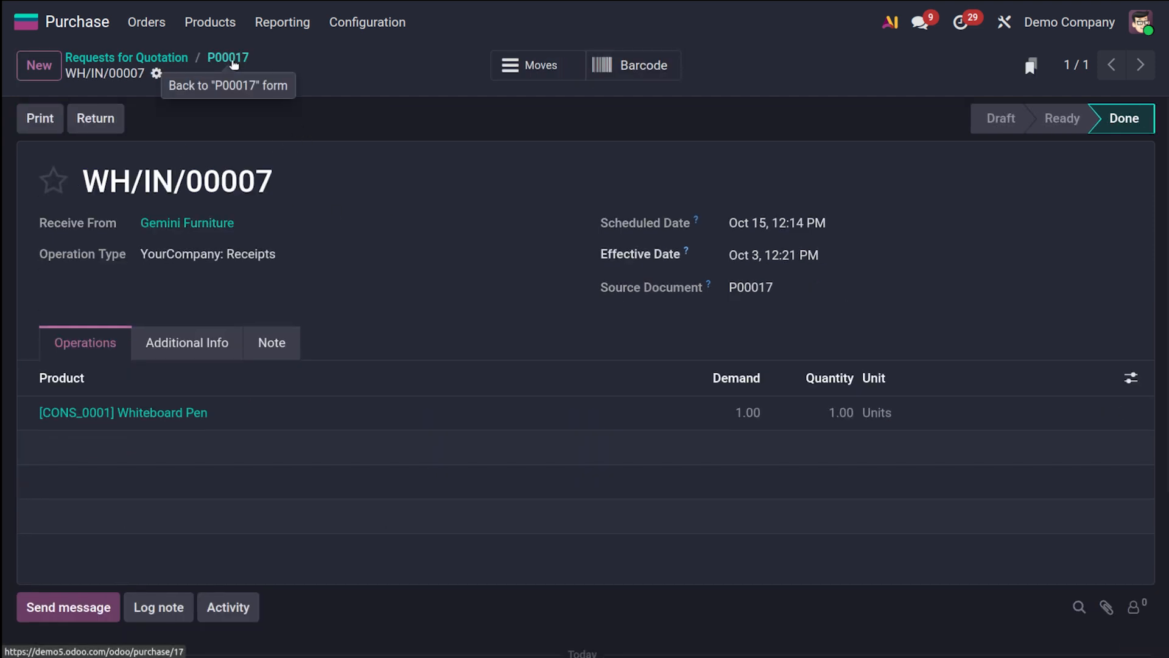
left_click(230, 58)
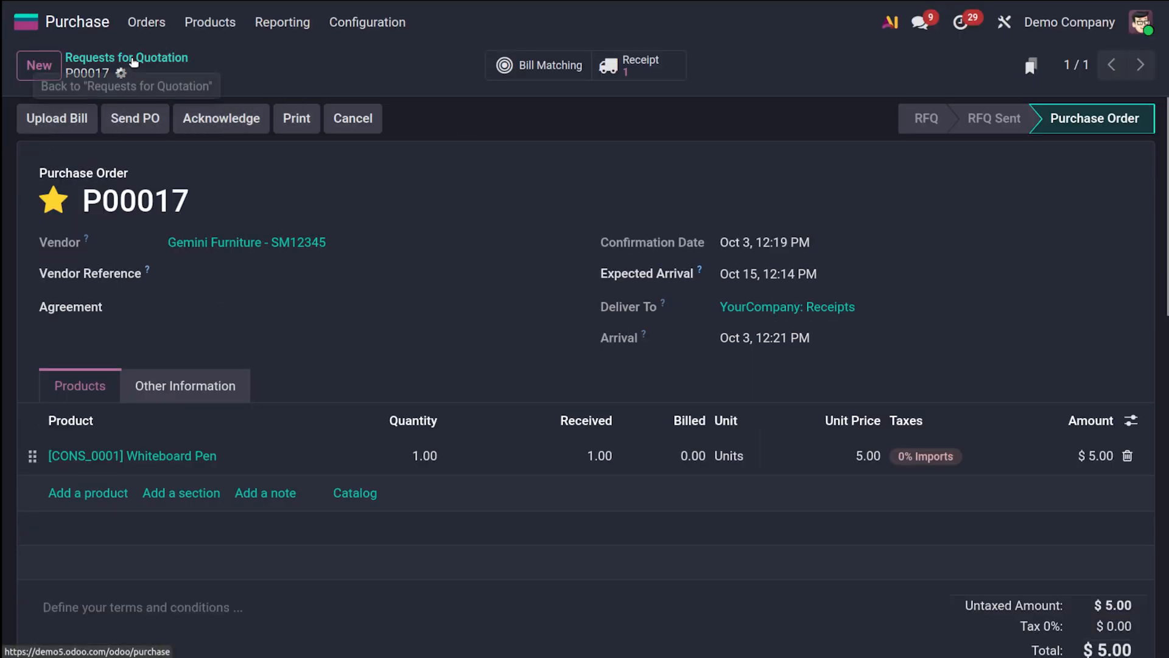
left_click(134, 62)
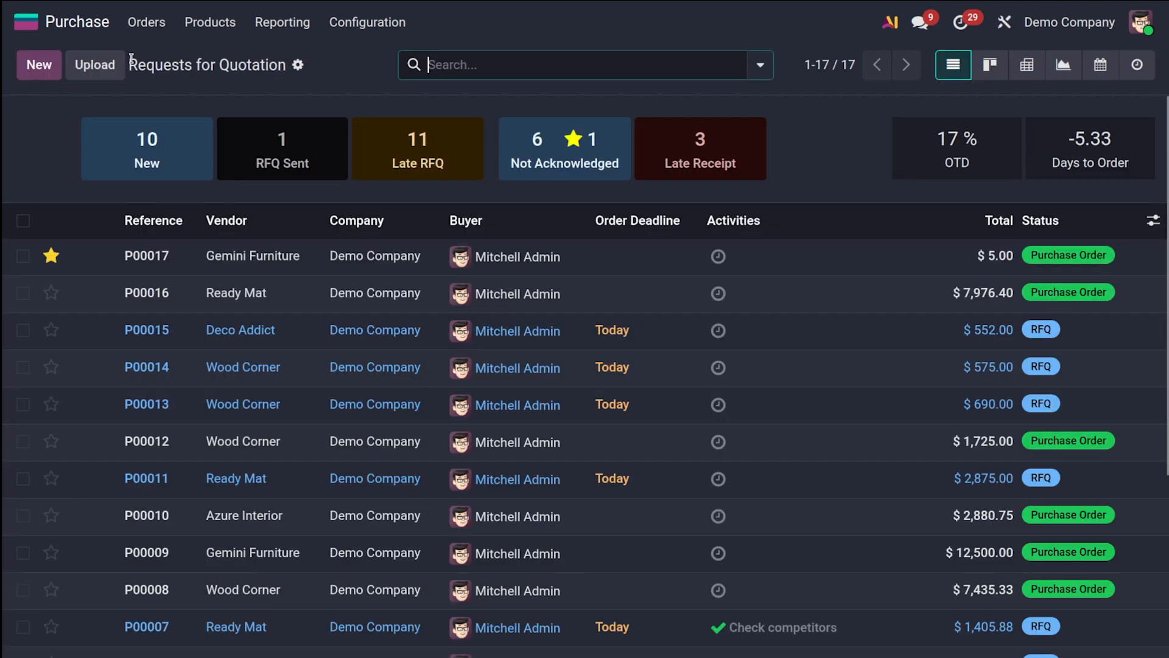